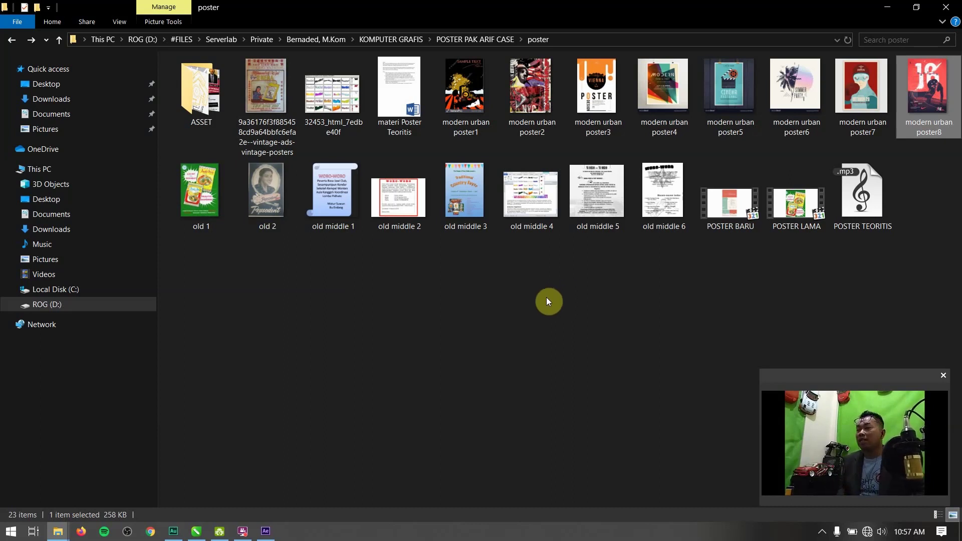
Open the ASSET folder and compare the layout of the scan drafting sketch with the finished MASTER DESIGN-002 poster.
double_click(204, 115)
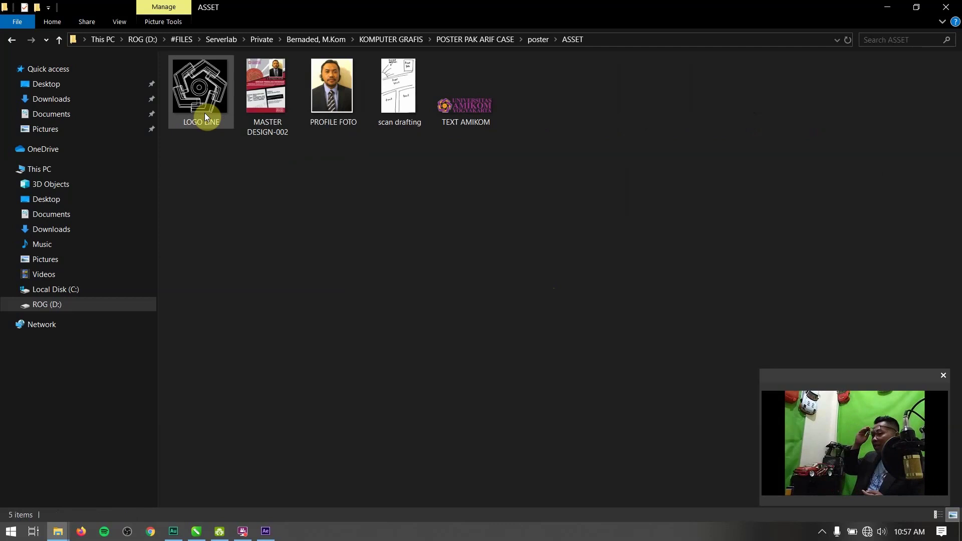
double_click(382, 68)
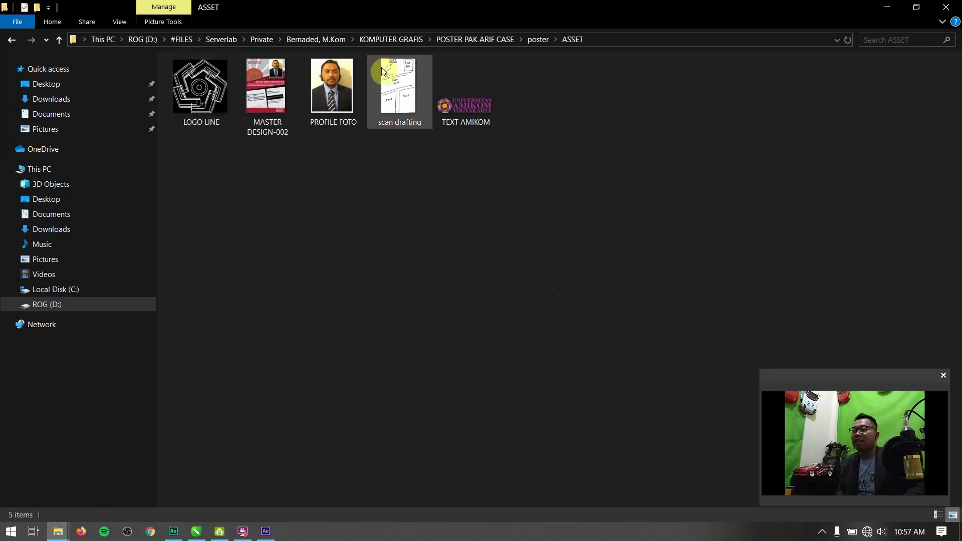
scroll(484, 190, up, 1)
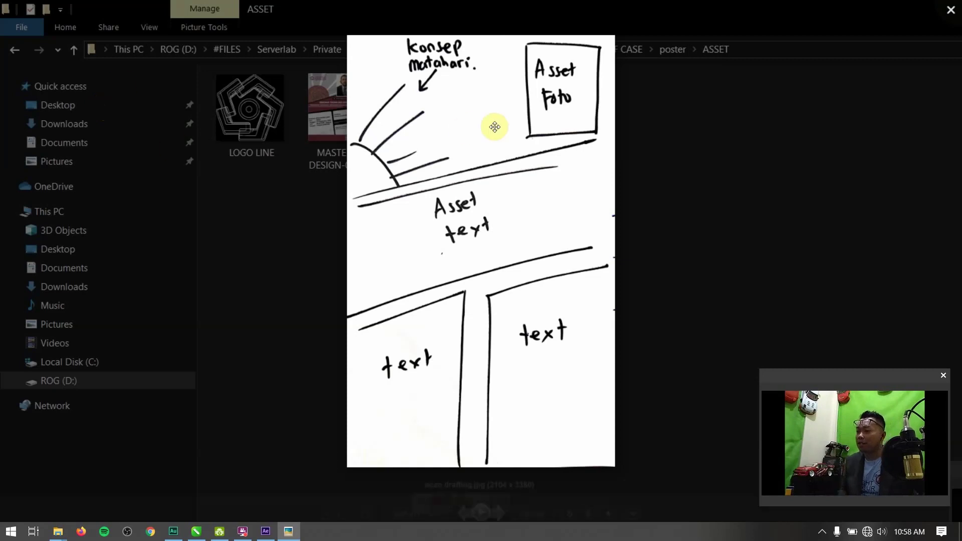
scroll(496, 131, up, 2)
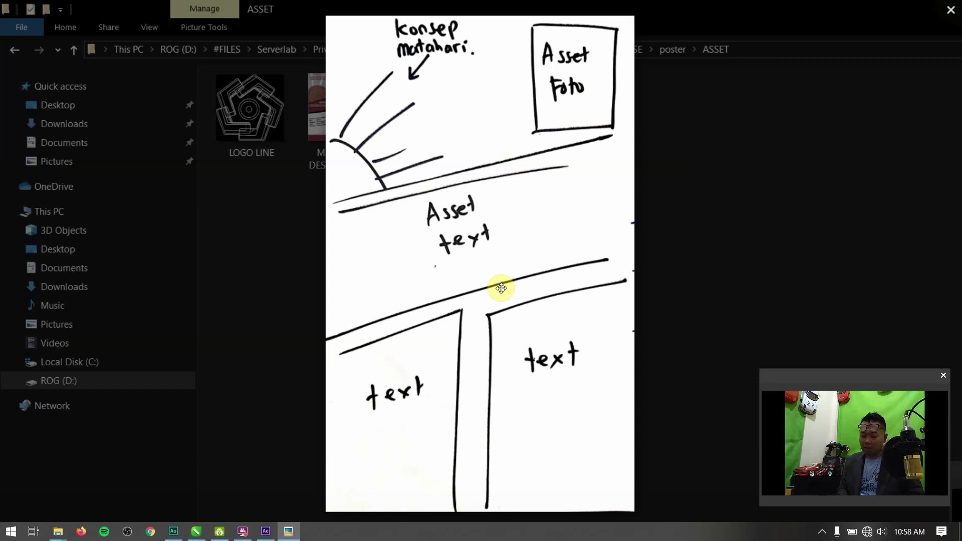
key(Right)
key(Right)
scroll(501, 288, up, 1)
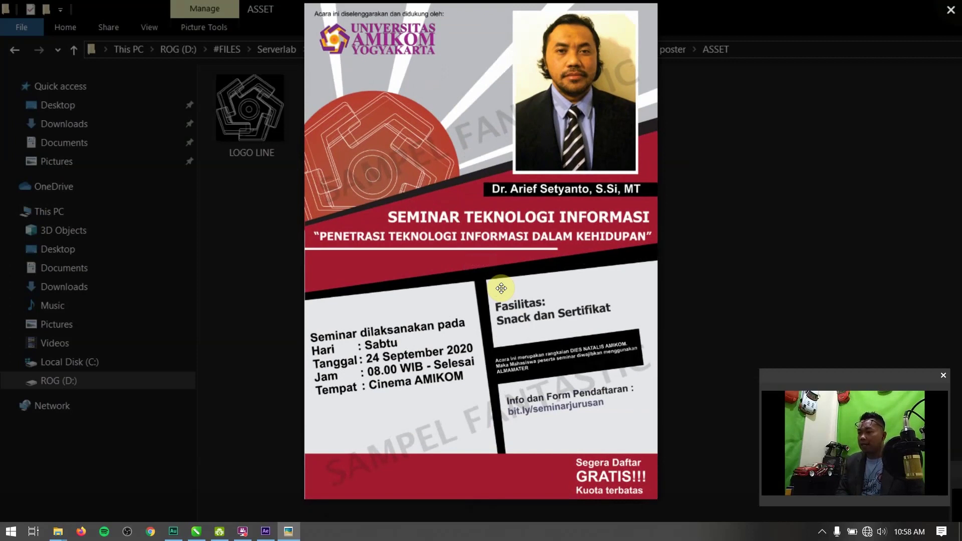
key(Left)
key(Right)
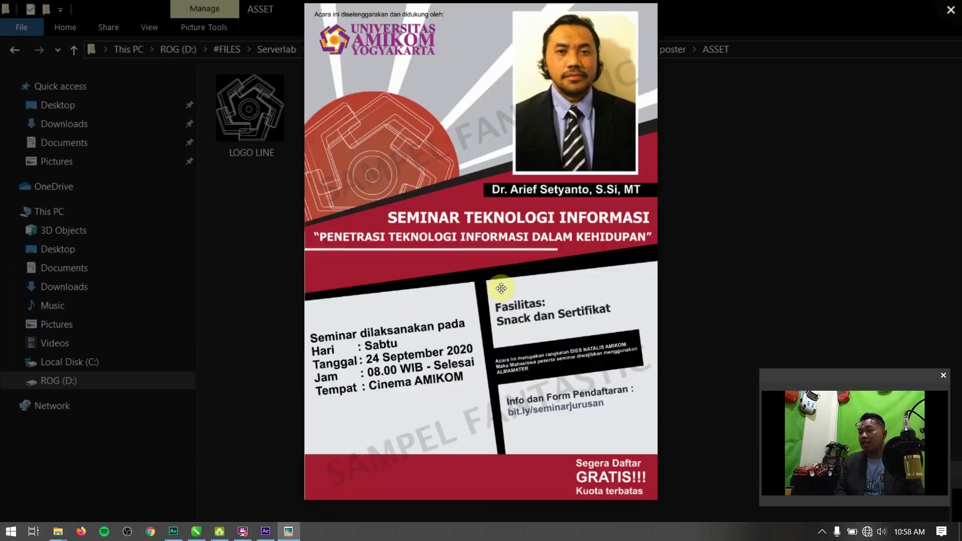
key(Left)
key(Right)
key(Escape)
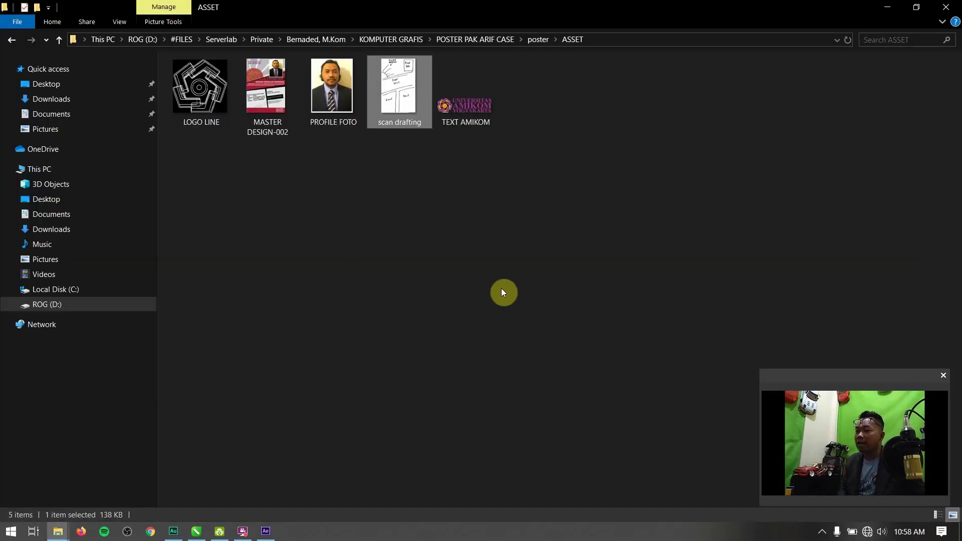
View the PROFILE FOTO and TEXT AMIKOM images in the ASSET folder, and close the viewer.
click(210, 127)
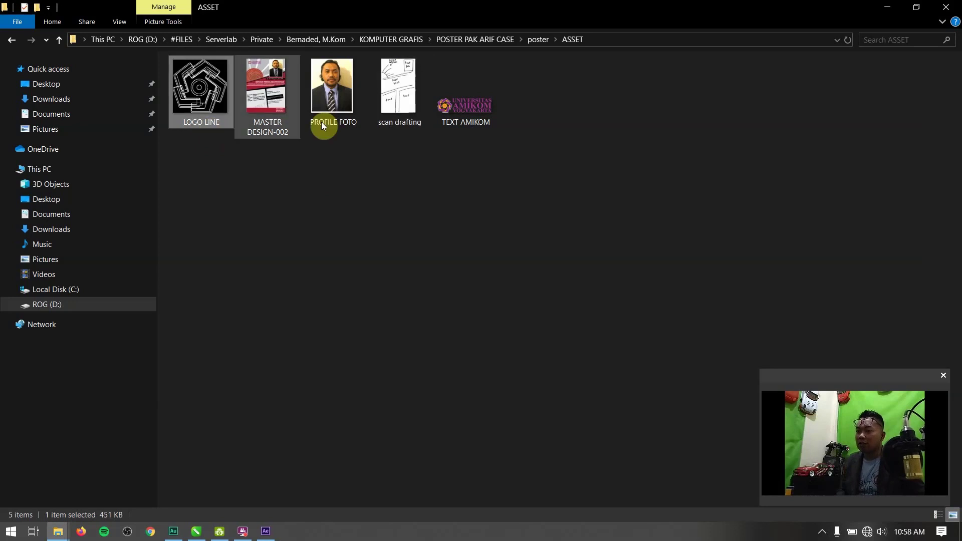
click(322, 124)
double_click(323, 125)
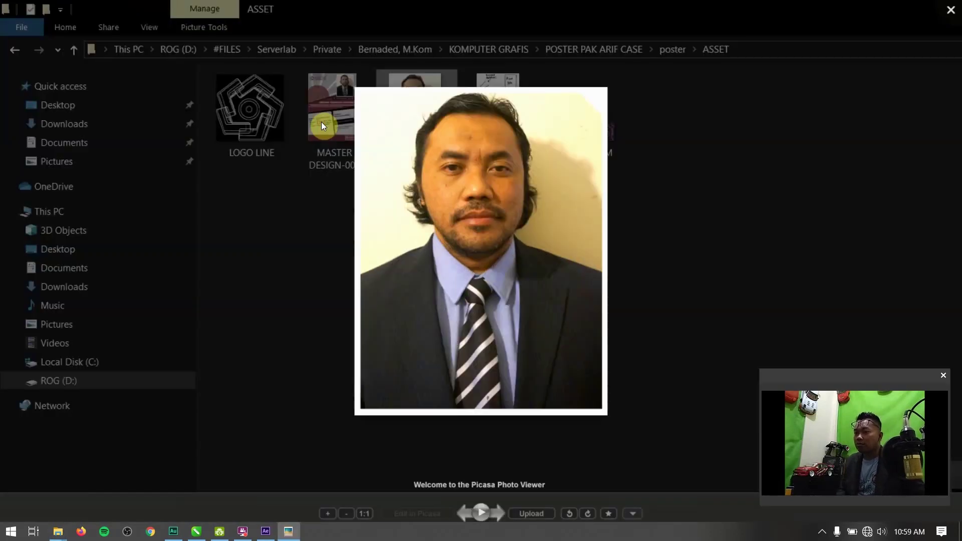
key(Right)
key(Right)
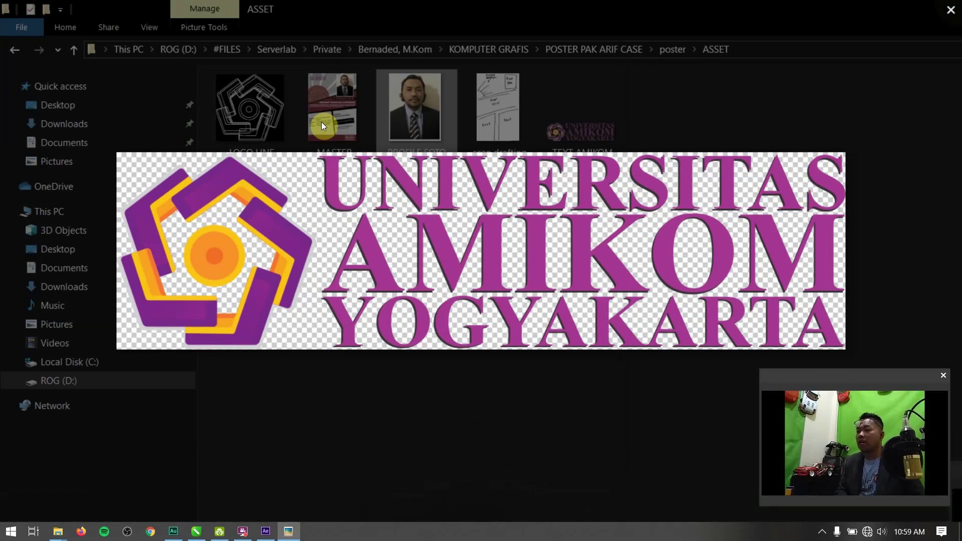
key(Escape)
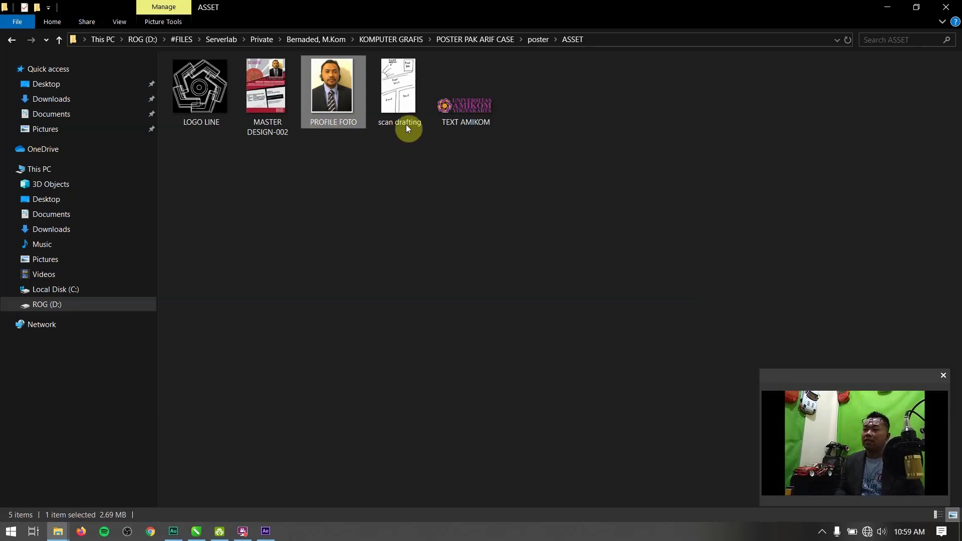
Examine the scan drafting sketch again for the placement of the sun concept, photo and text areas.
double_click(399, 100)
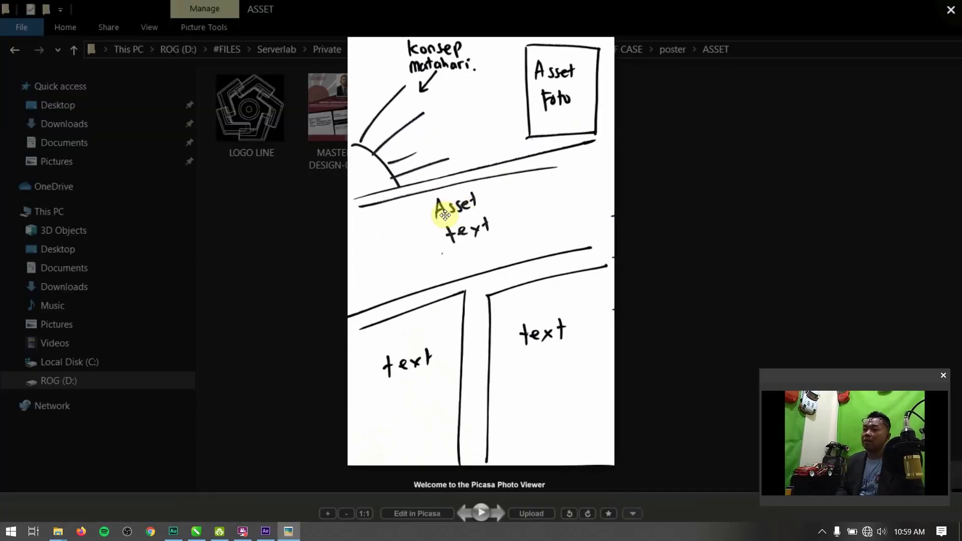
scroll(427, 167, up, 2)
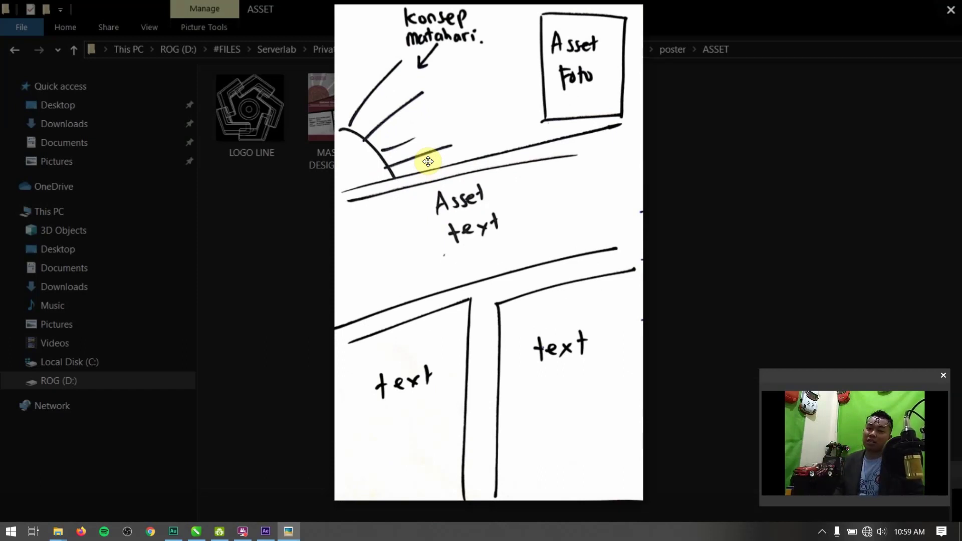
key(Escape)
double_click(406, 104)
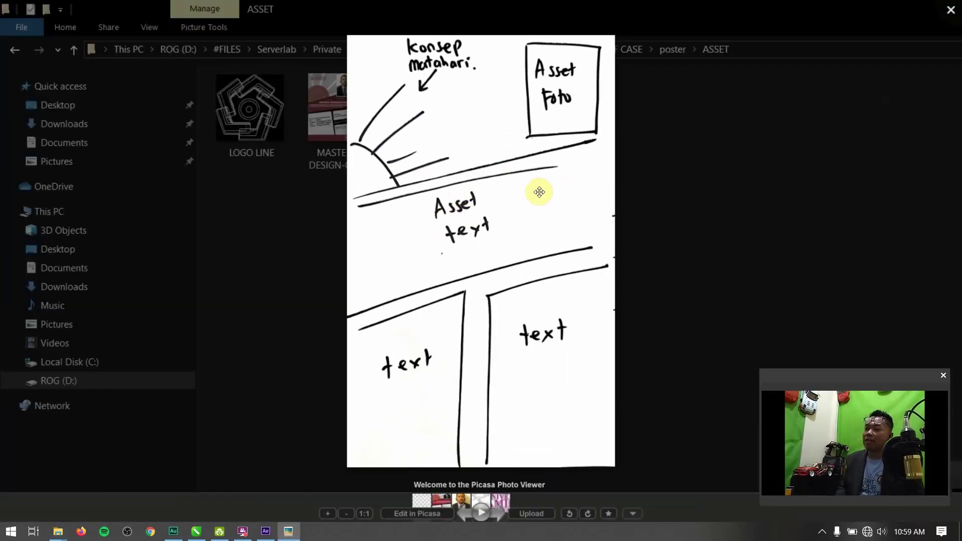
key(Escape)
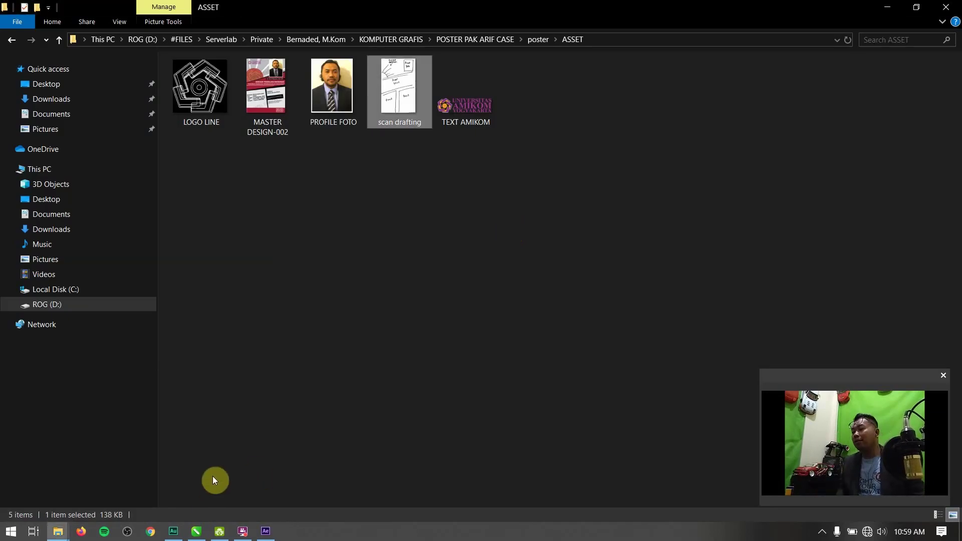
Switch to CorelDRAW and start a new document named POSTER followed by the seminar speaker's title and name.
click(196, 531)
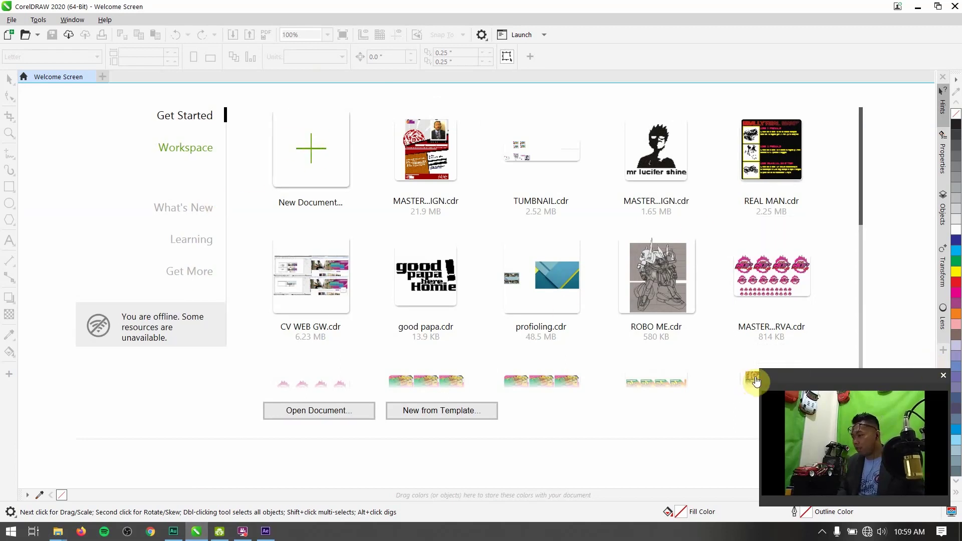
mouse_move(795, 377)
mouse_down()
mouse_move(796, 361)
mouse_move(777, 371)
mouse_up()
click(308, 147)
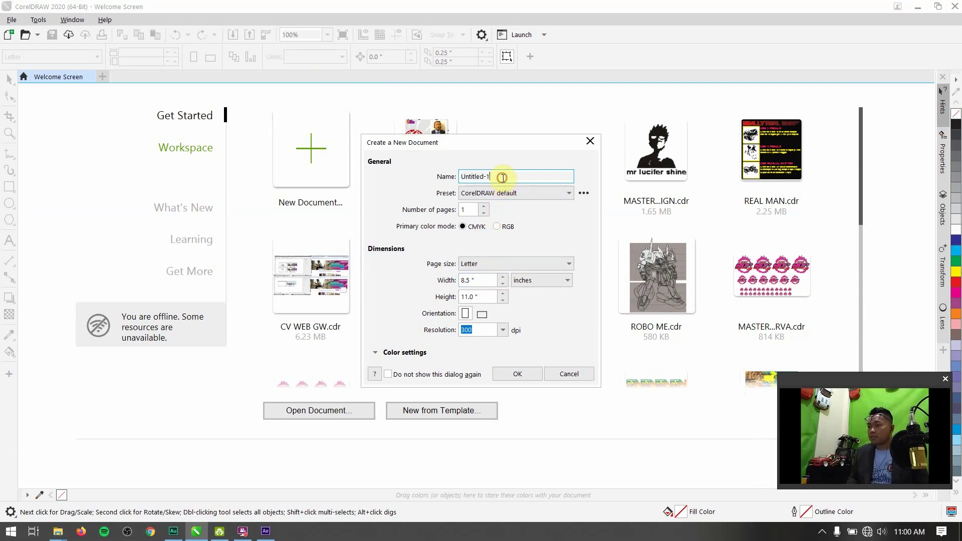
text(POSTER PAK ARIF)
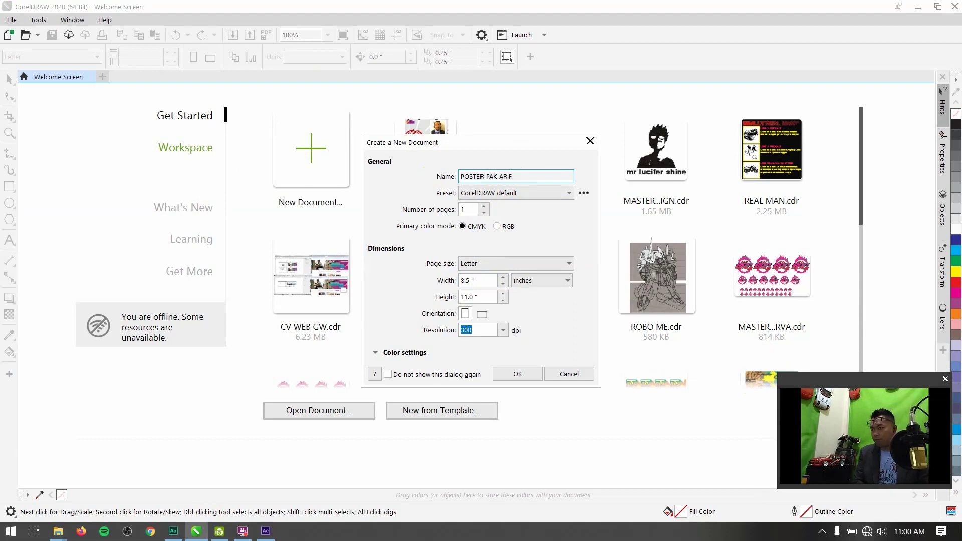
Set the new document's page size to A3 and its units to centimeters, and create it.
click(505, 264)
scroll(517, 401, down, 1)
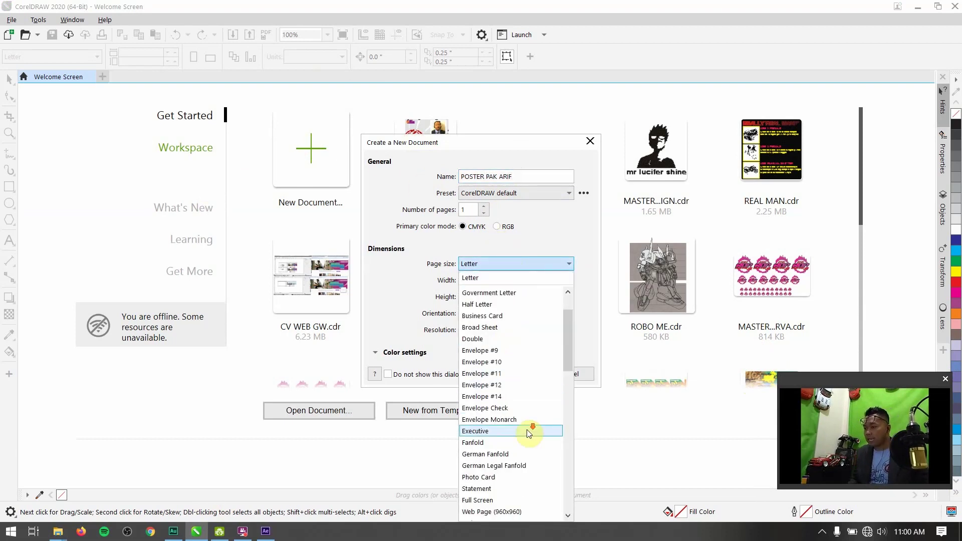
scroll(519, 393, down, 7)
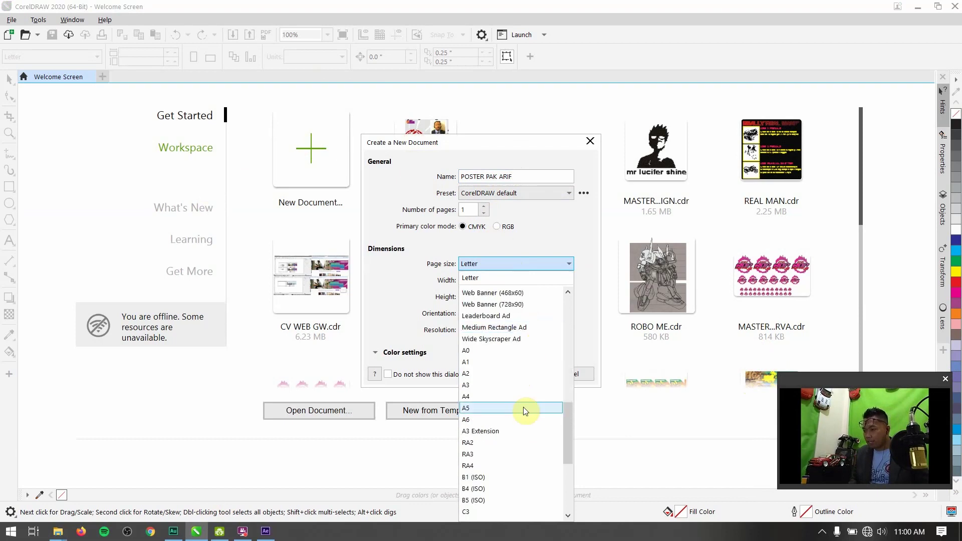
click(491, 385)
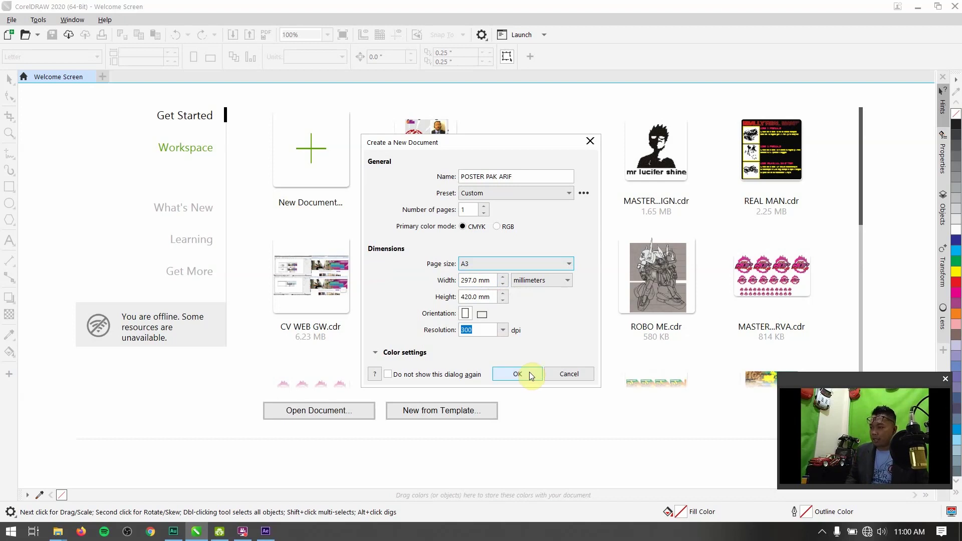
click(533, 284)
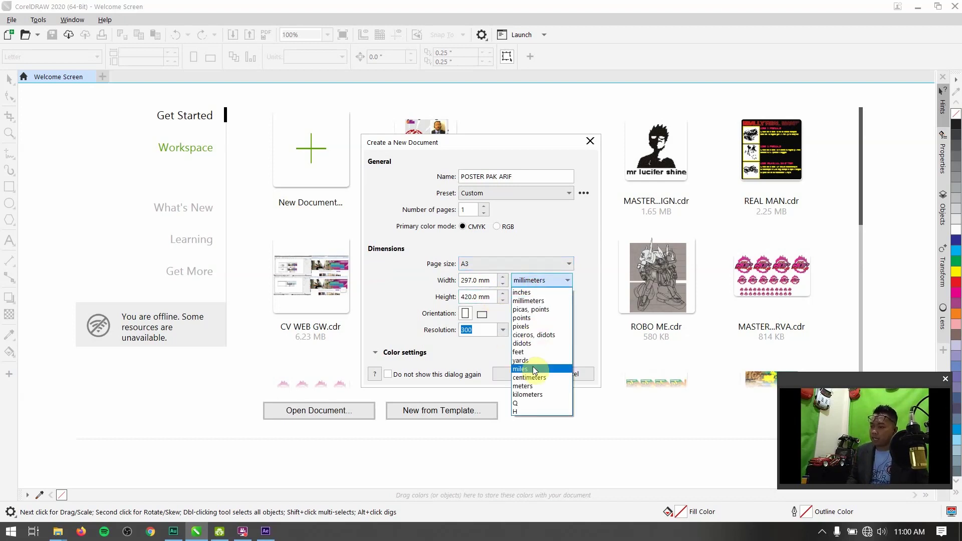
click(543, 377)
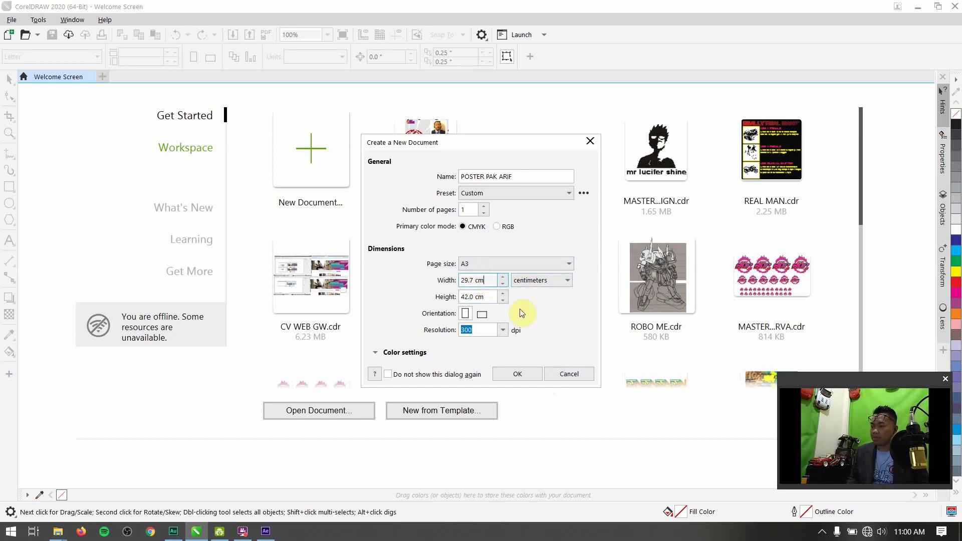
click(532, 371)
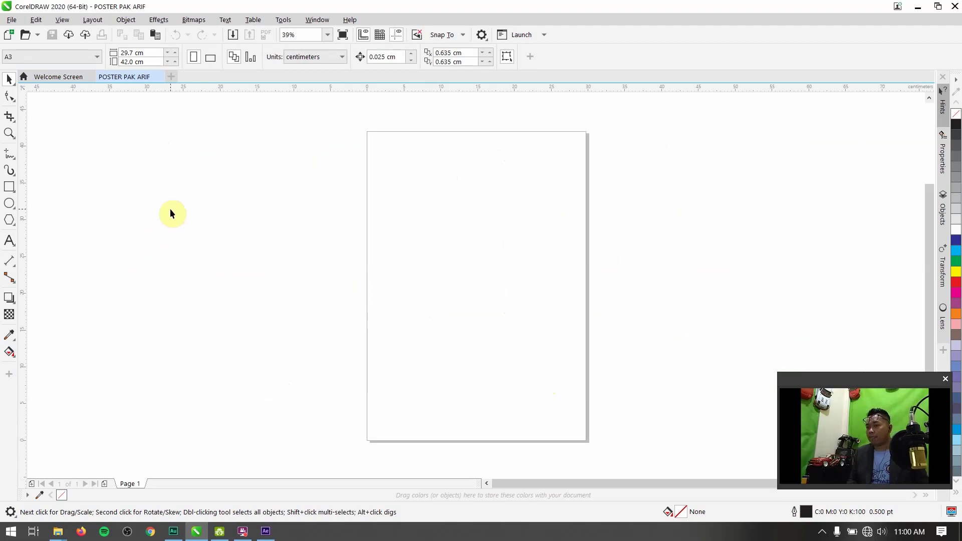
Bring the scan drafting image from the seminar poster folder into the drawing and place it left of the page.
mouse_move(58, 531)
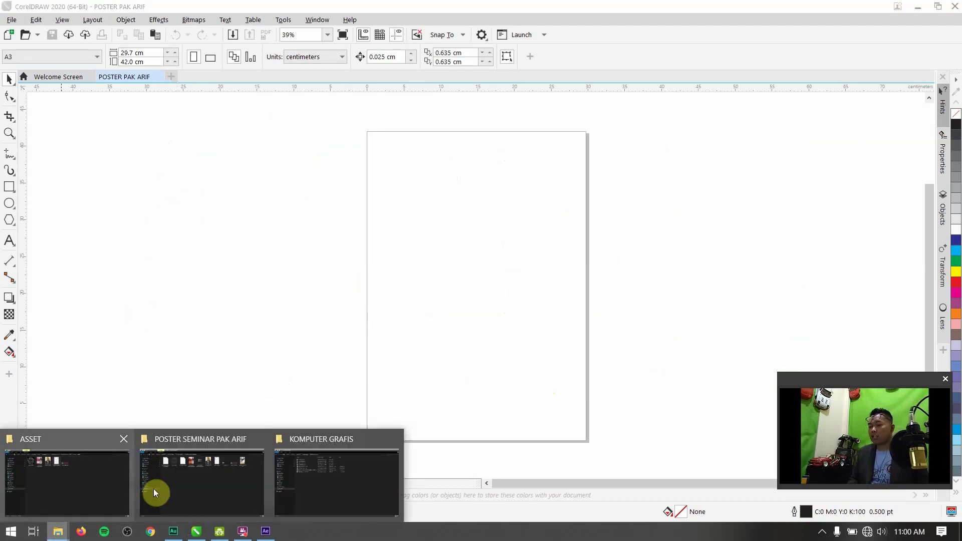
click(157, 490)
drag(491, 22, 593, 178)
scroll(694, 290, down, 2)
click(591, 306)
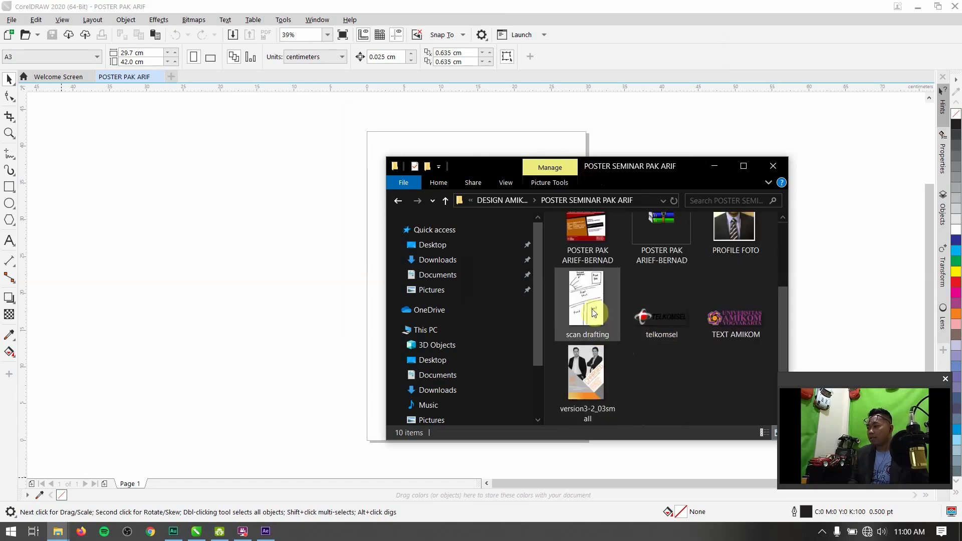
drag(205, 277, 193, 333)
drag(204, 257, 314, 257)
drag(225, 344, 157, 461)
click(593, 240)
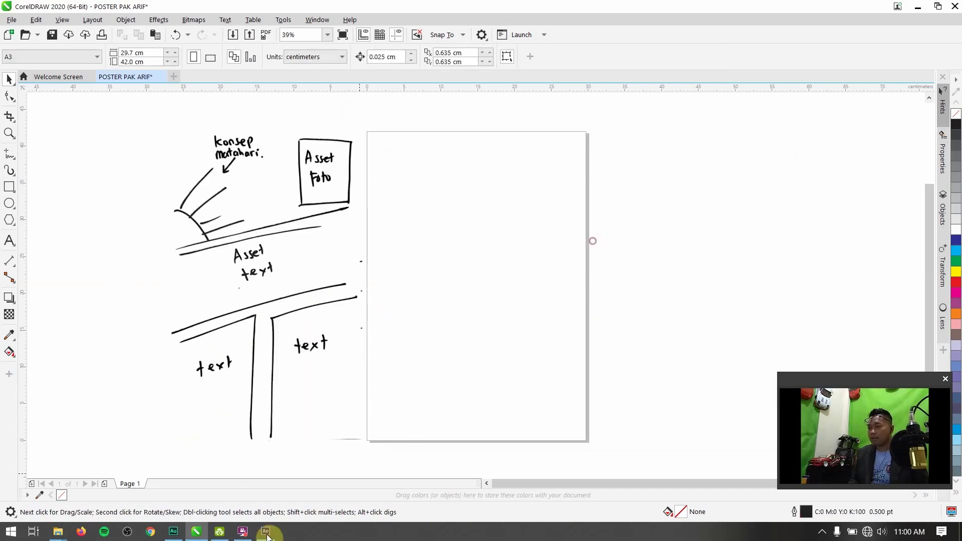
Bring the MASTER DESIGN-002 image from the ASSET folder into the drawing and place it right of the page as reference.
mouse_move(67, 535)
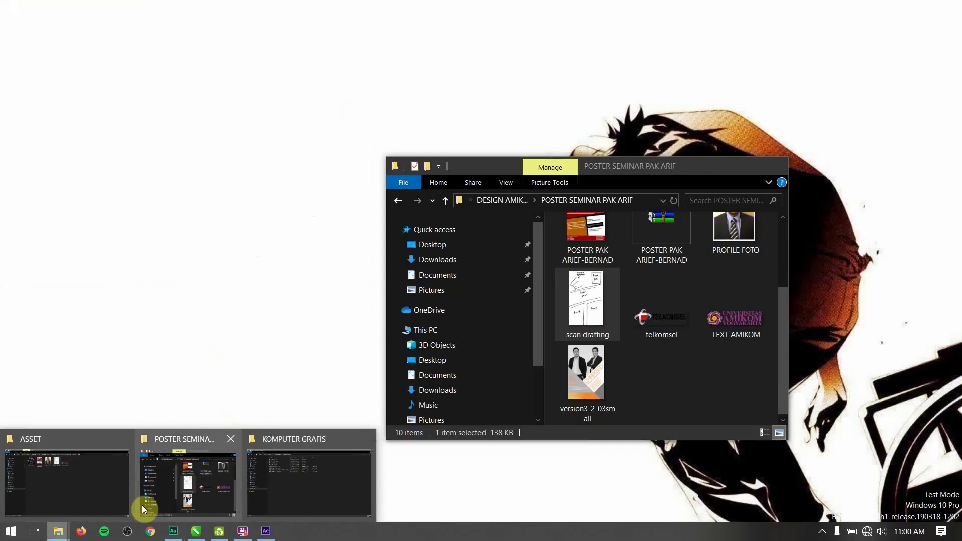
mouse_move(102, 507)
click(79, 473)
drag(400, 14, 754, 87)
drag(807, 165, 396, 358)
click(407, 204)
drag(406, 203, 693, 255)
click(519, 257)
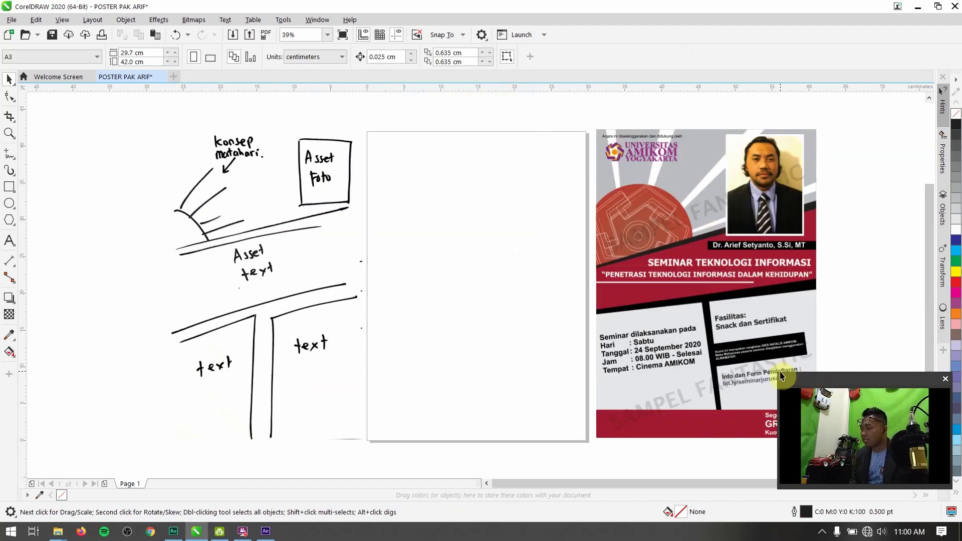
drag(777, 373, 866, 8)
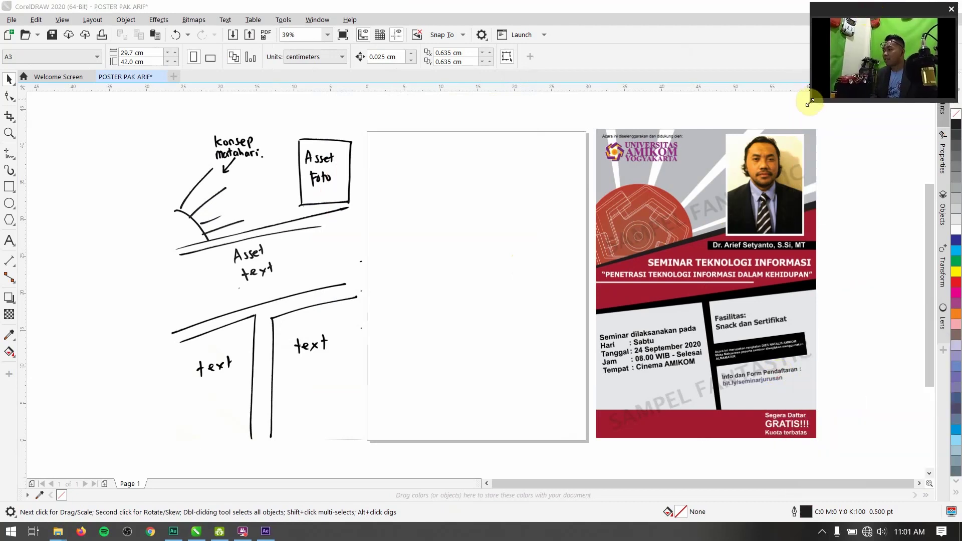
drag(810, 103, 799, 113)
click(524, 254)
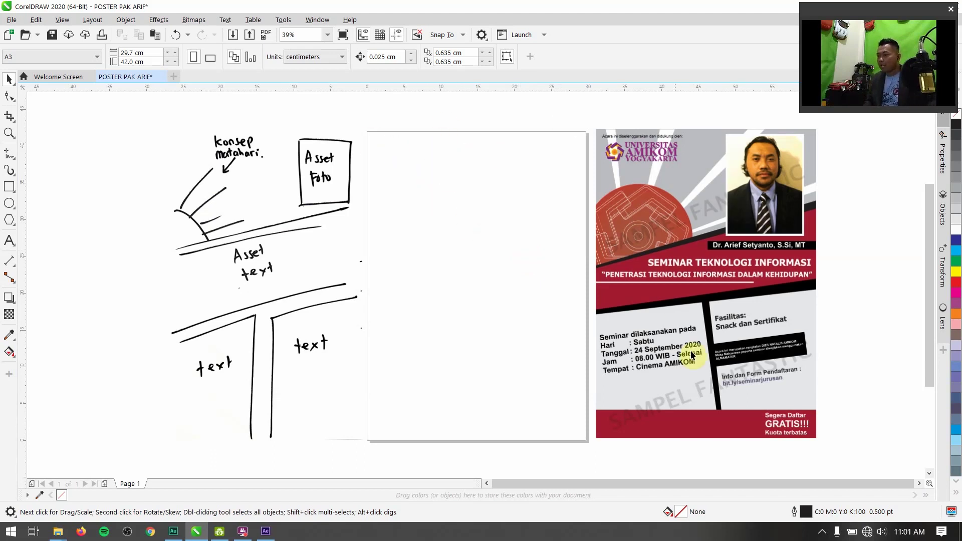
Try covering the page with a hand-drawn rectangle about 29.6 × 42.1 cm filled with 30% black, and delete it.
click(15, 186)
drag(363, 132, 591, 445)
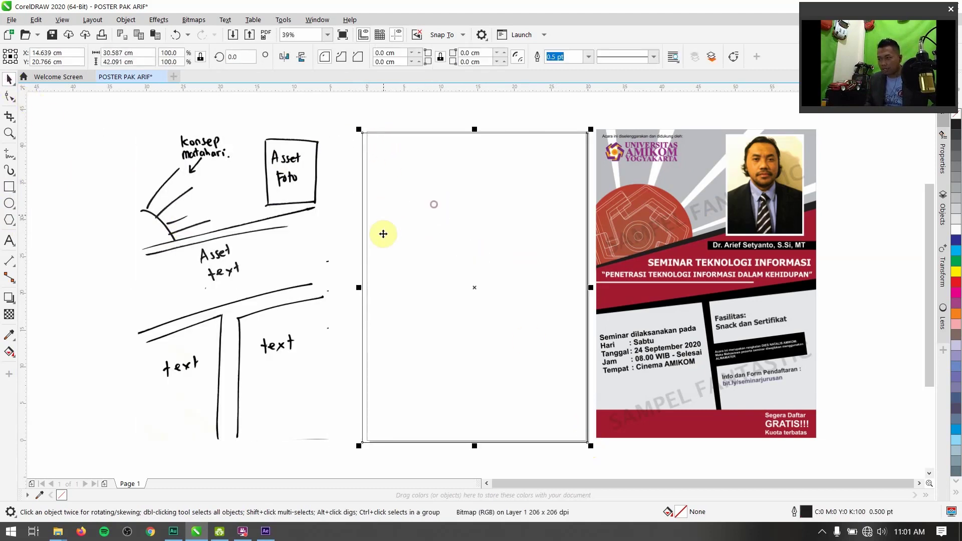
drag(360, 287, 369, 288)
click(956, 191)
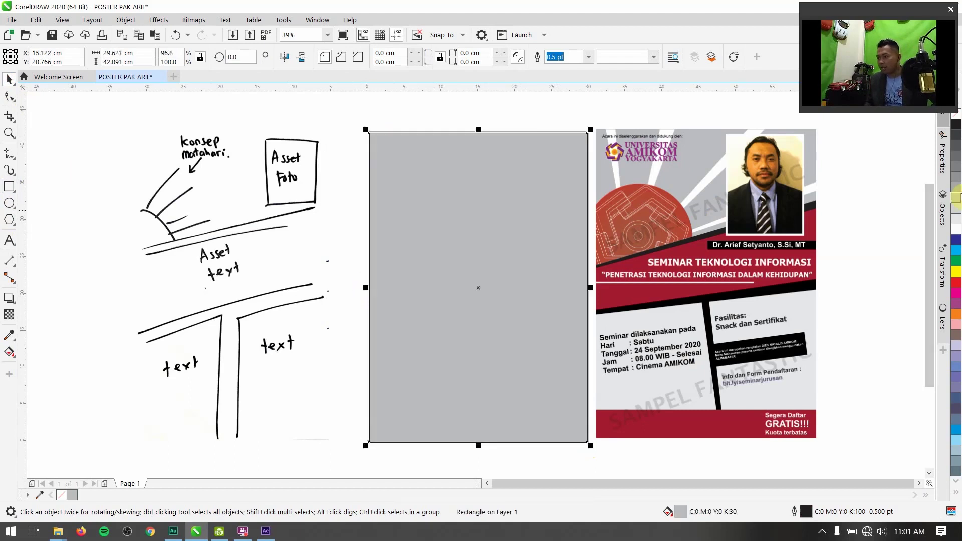
key(Delete)
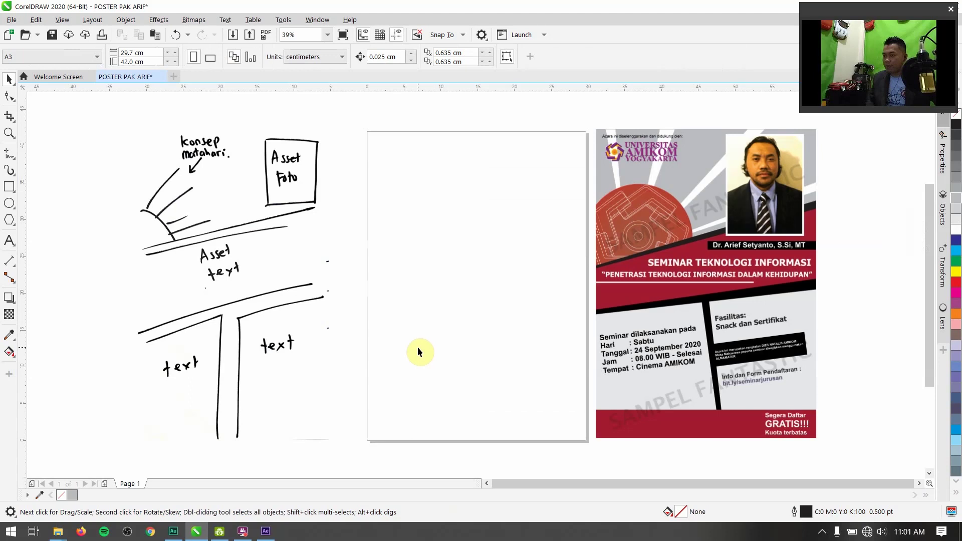
Create a rectangle as a page frame that exactly matches the A3 page, 29.7 × 42.0 cm.
double_click(9, 187)
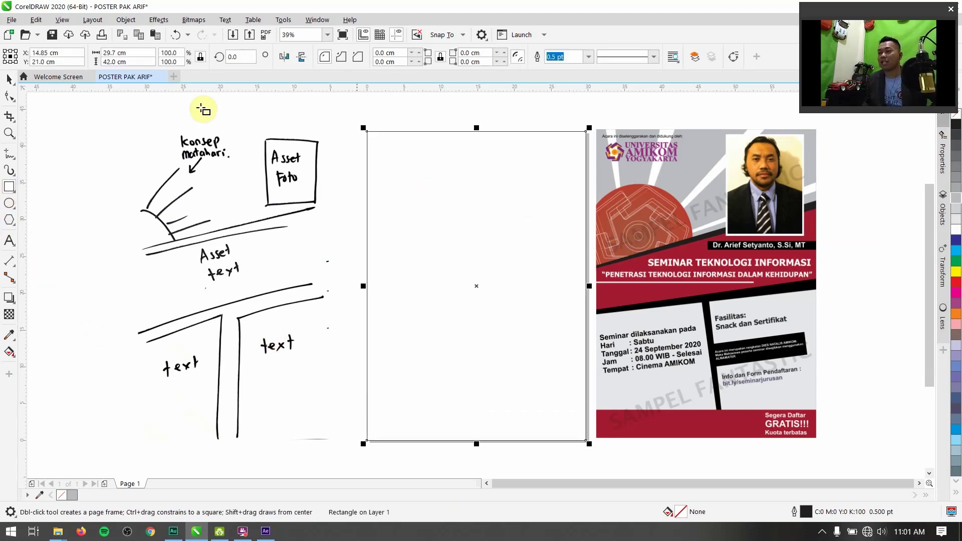
Fill the A3 page frame rectangle with 20% black.
click(9, 77)
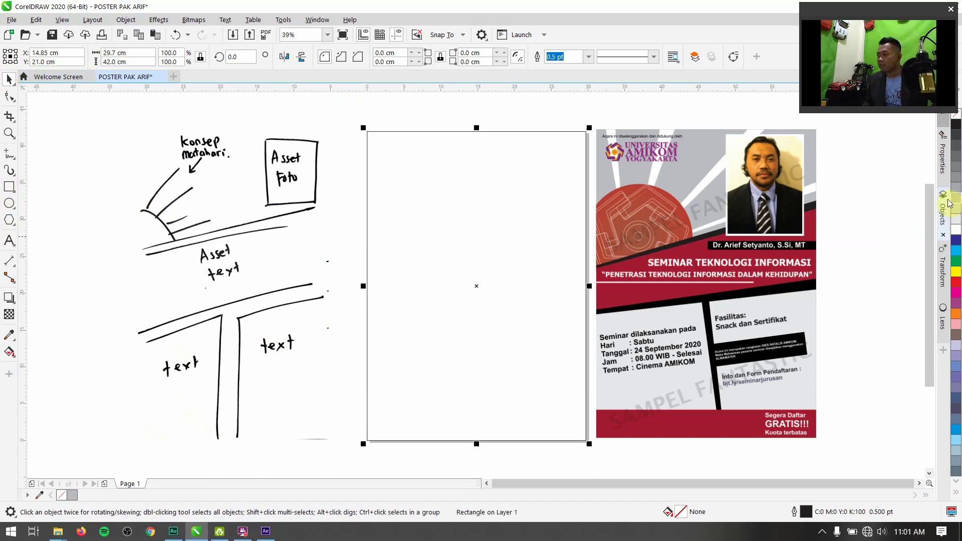
click(956, 202)
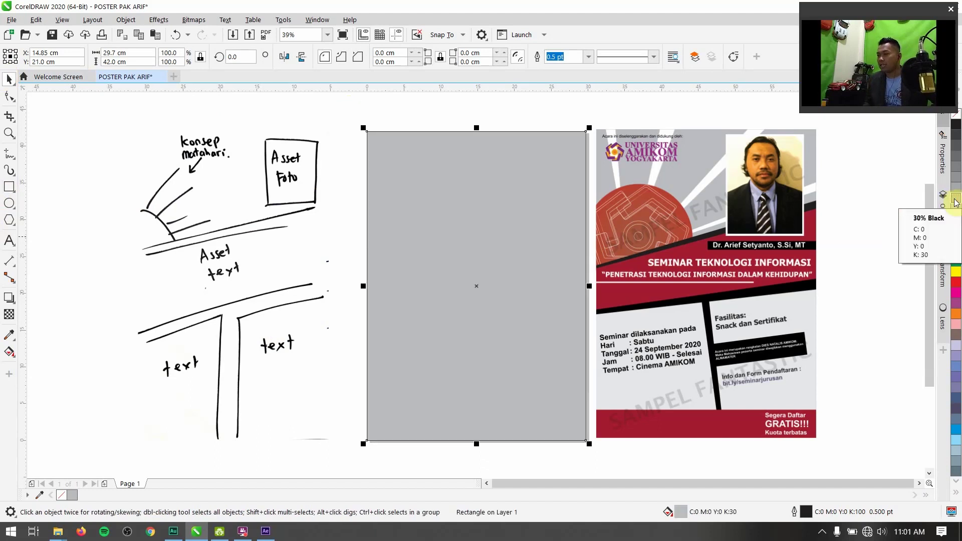
click(958, 204)
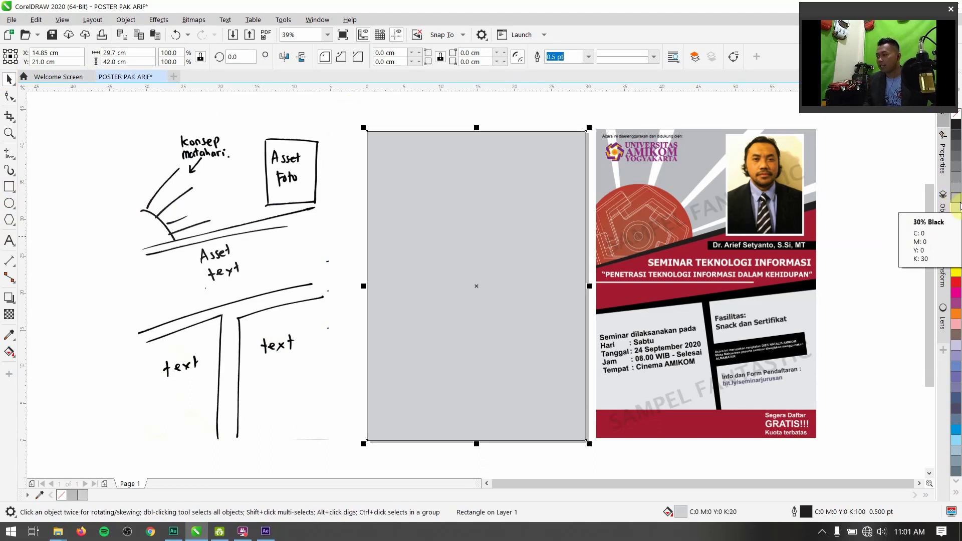
click(308, 118)
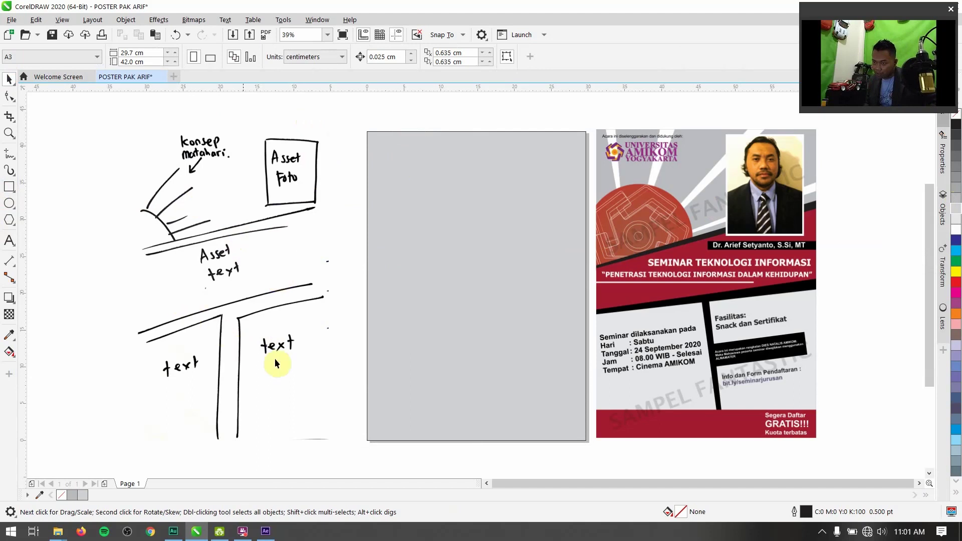
Outline a closed panel about 29.7 × 15.0 cm with a slanted lower edge across the page's upper part and fill it with 80% black.
click(12, 162)
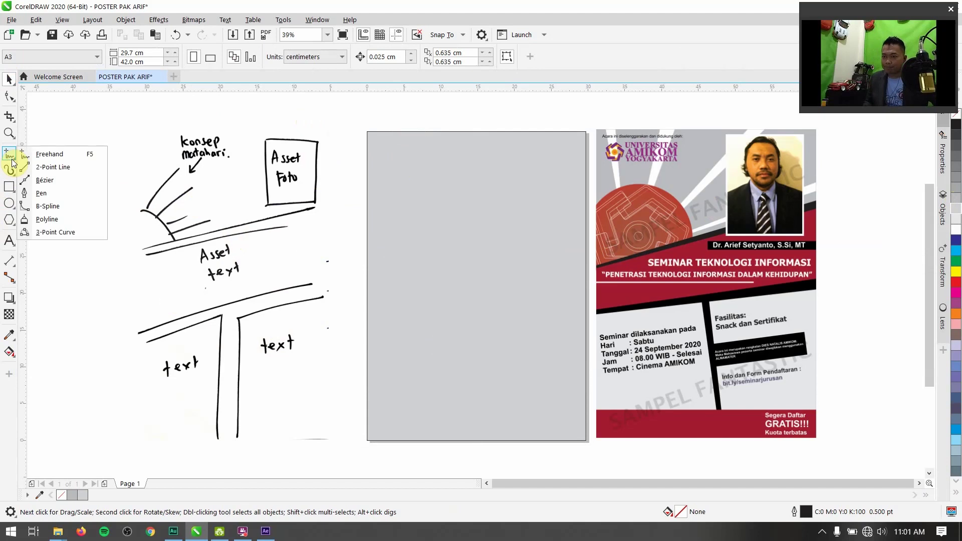
click(53, 166)
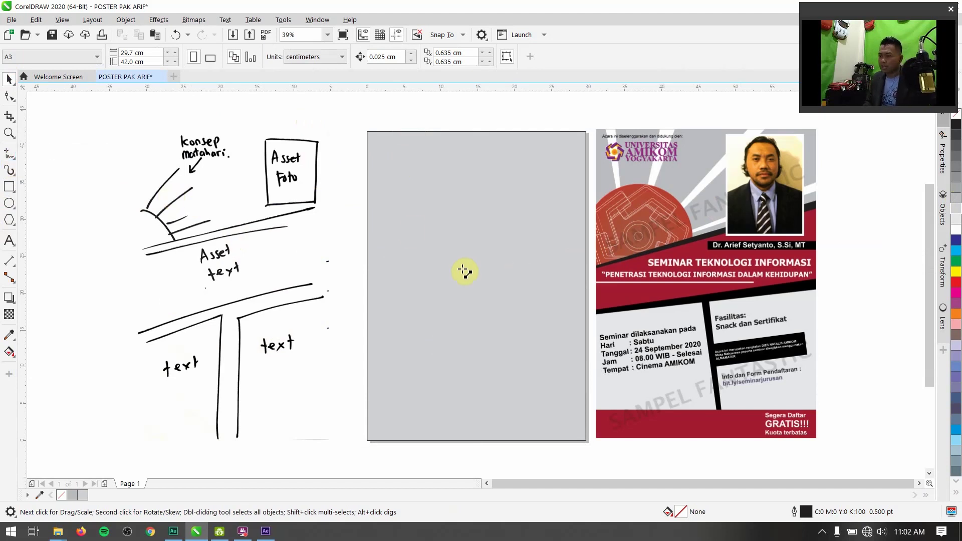
drag(367, 243, 585, 182)
drag(586, 181, 368, 242)
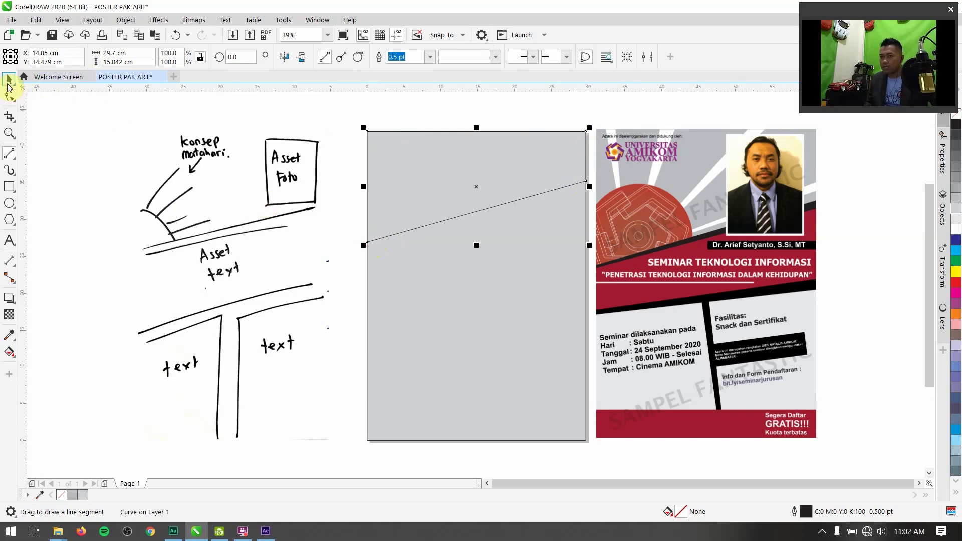
key(space)
click(956, 145)
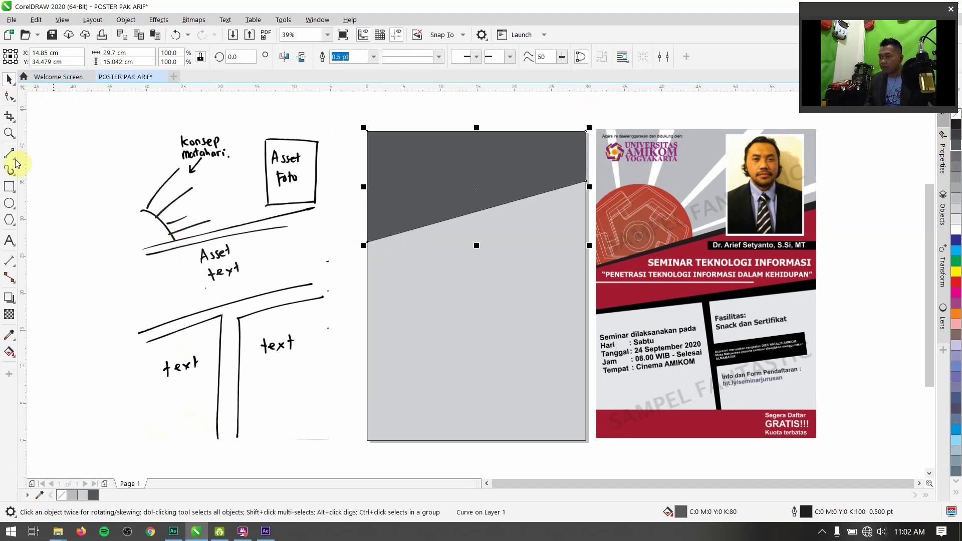
Outline a closed slanted band about 29.7 × 15.5 cm just below the upper panel, leaving a narrow gap, and fill it with 80% black.
click(27, 160)
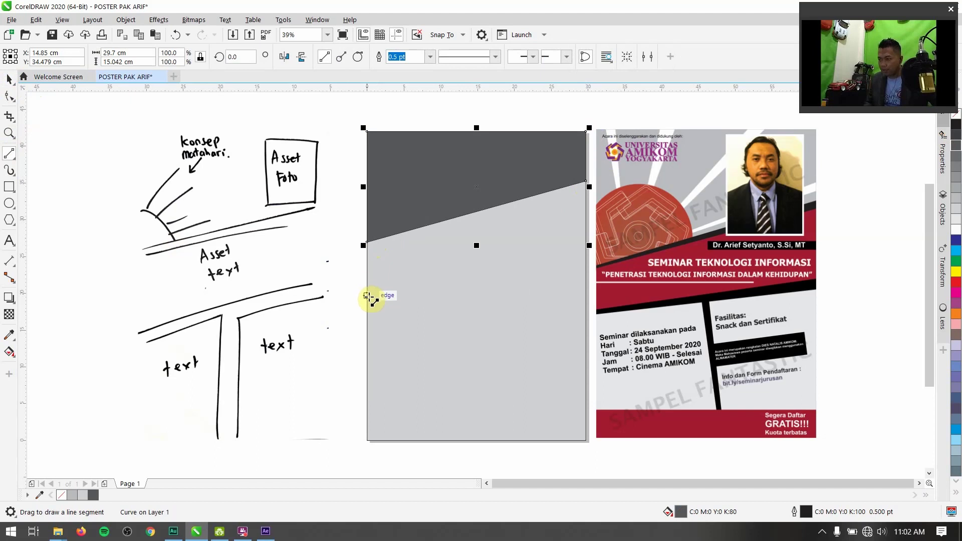
drag(369, 303, 586, 246)
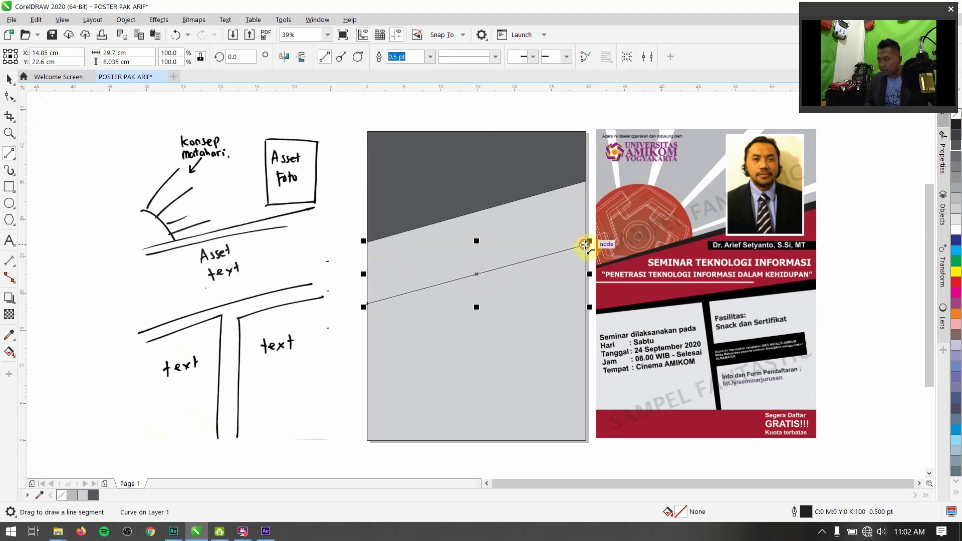
drag(587, 190, 367, 252)
click(369, 302)
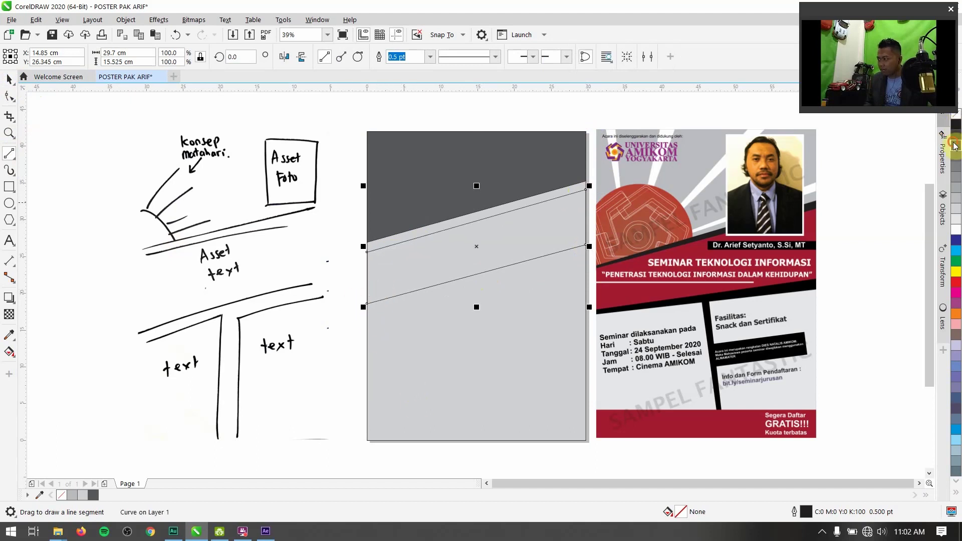
drag(955, 146, 507, 301)
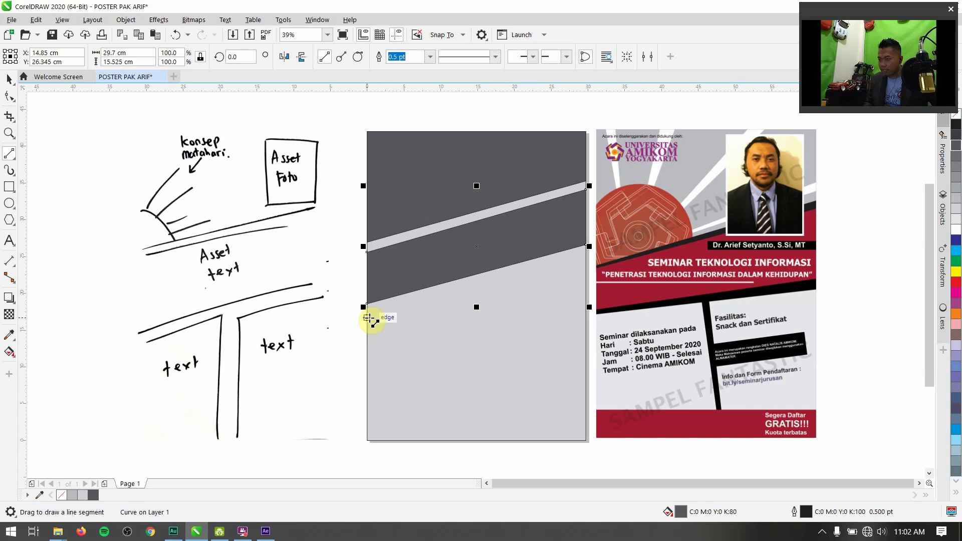
Outline a closed panel about 14.7 × 19.5 cm with a slanted top in the page's lower-left area.
drag(370, 322, 475, 442)
key(Escape)
drag(475, 442, 369, 440)
drag(369, 440, 368, 322)
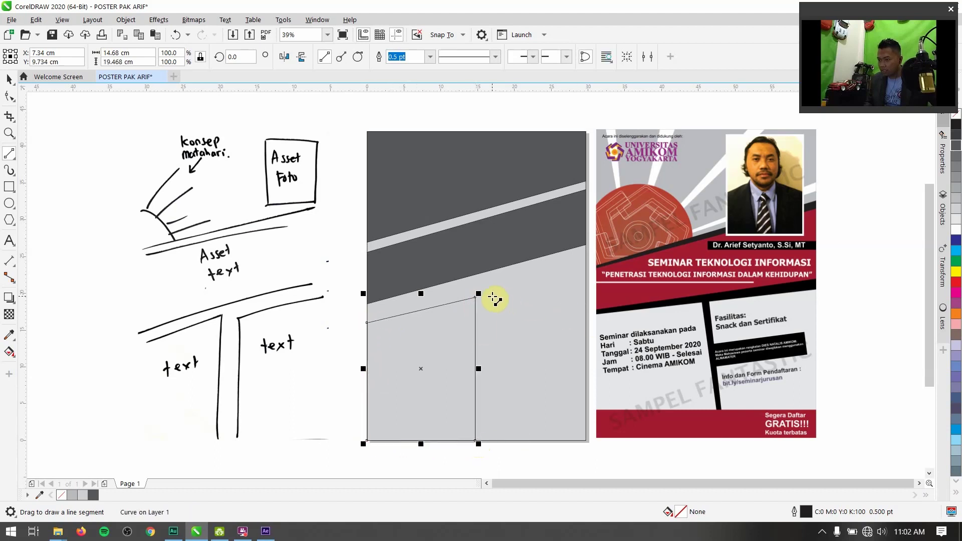
Outline a matching panel about 13.5 × 22.7 cm in the page's lower-right area and fill both lower panels with 80% black.
mouse_move(487, 298)
mouse_down()
mouse_move(584, 272)
mouse_move(576, 403)
mouse_move(586, 440)
mouse_move(490, 440)
mouse_move(486, 298)
mouse_up()
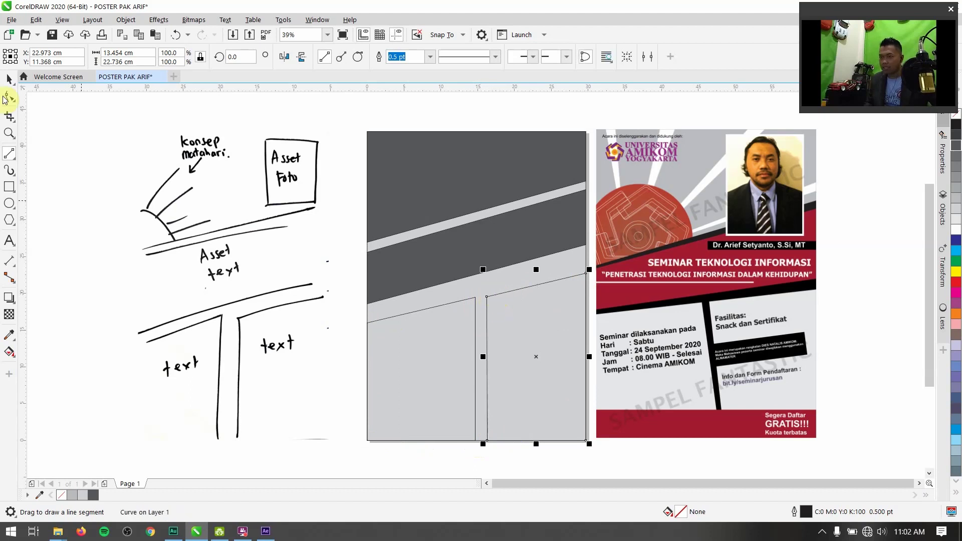
click(8, 79)
click(416, 320)
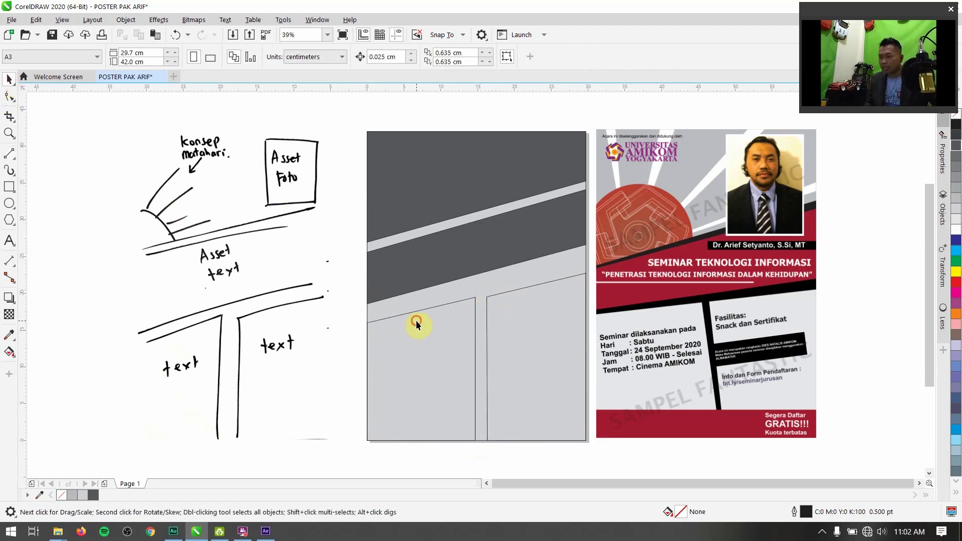
shift+click(546, 326)
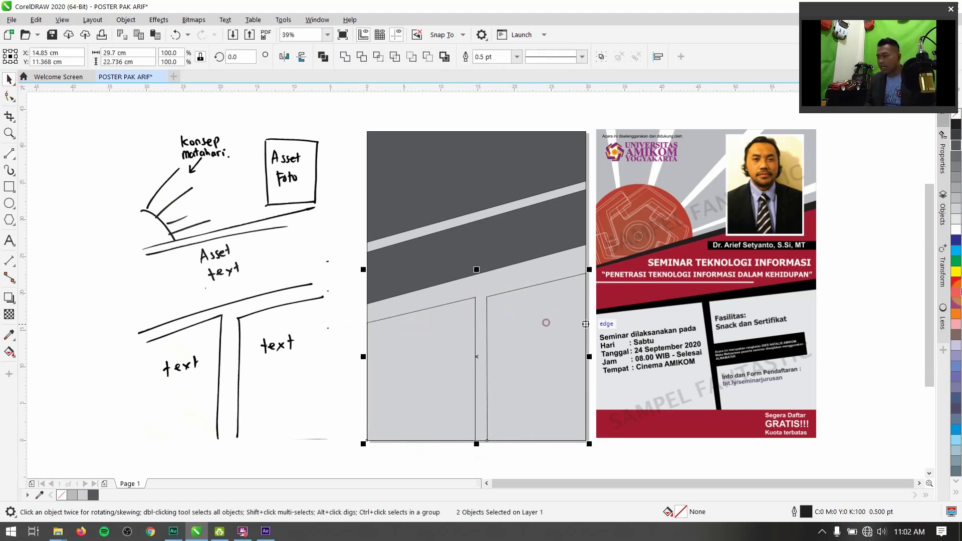
click(955, 146)
key(Escape)
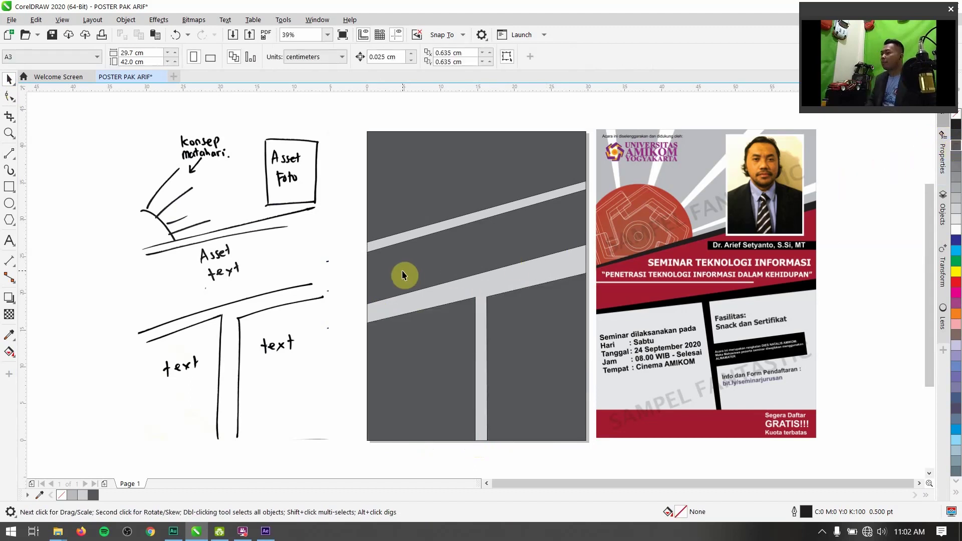
Start saving the drawing and browse on drive D: to #PROJECT, Video ngajar, KOMPUTER GRAFIS.
click(401, 212)
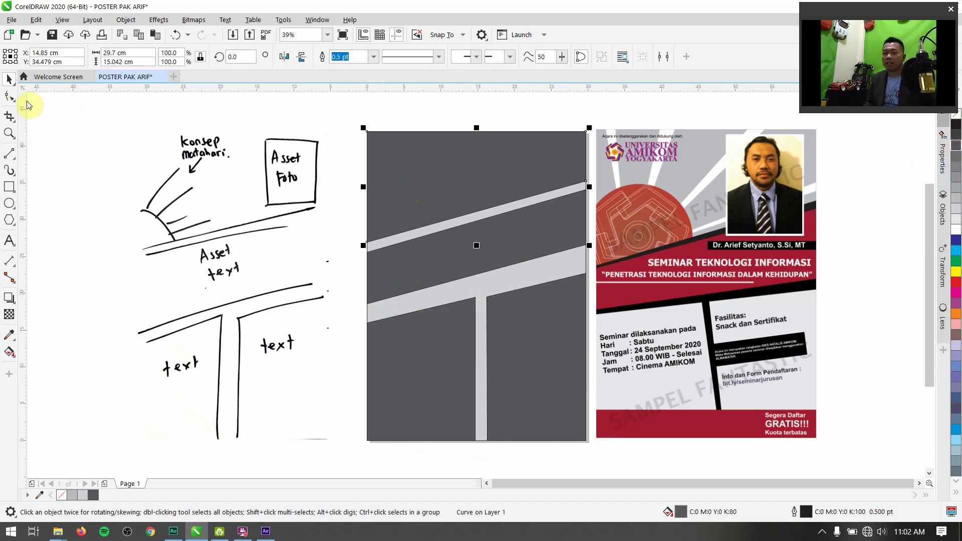
key(F10)
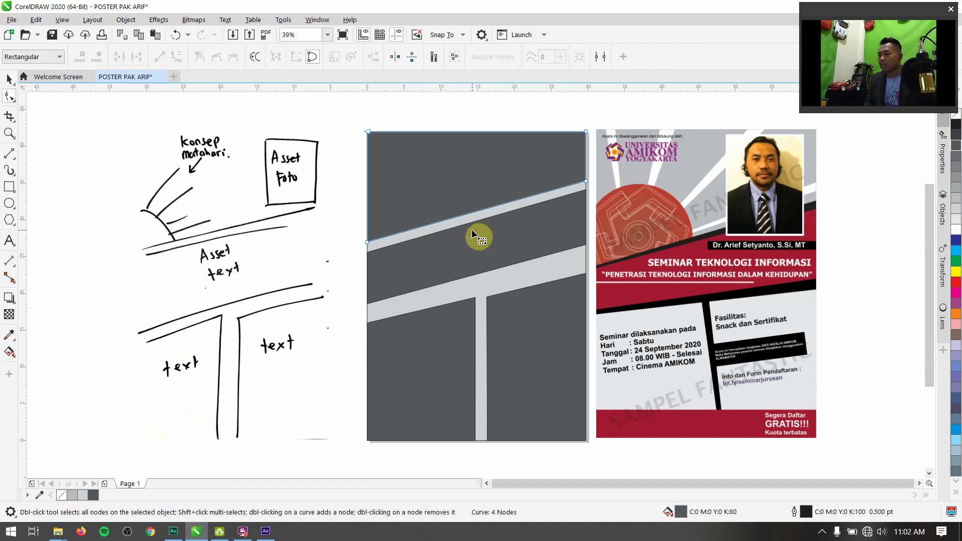
key(ctrl+s)
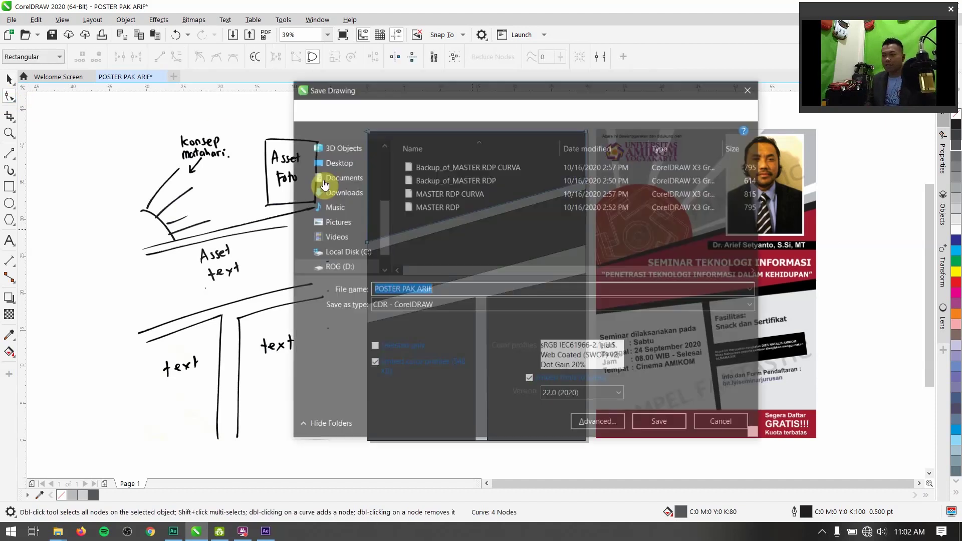
click(407, 107)
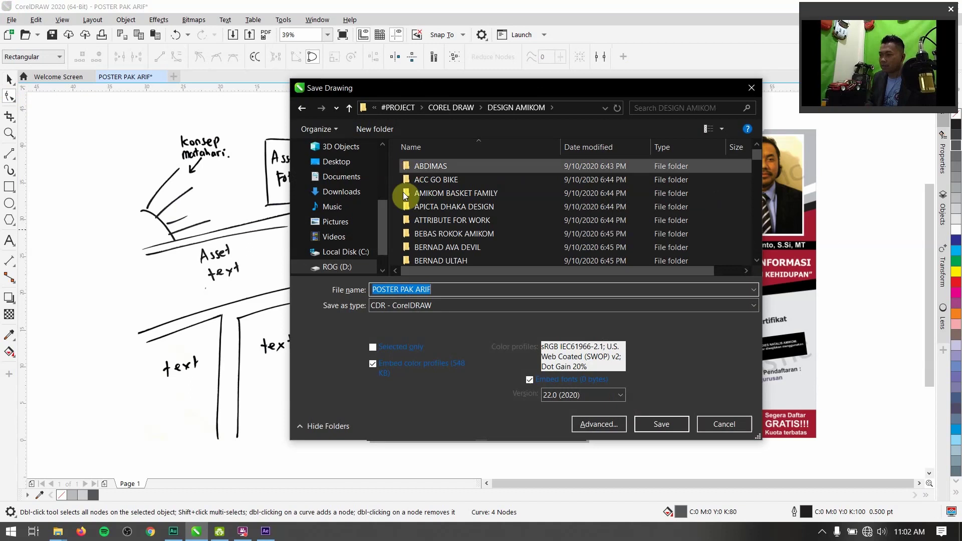
scroll(383, 251, down, 2)
click(336, 236)
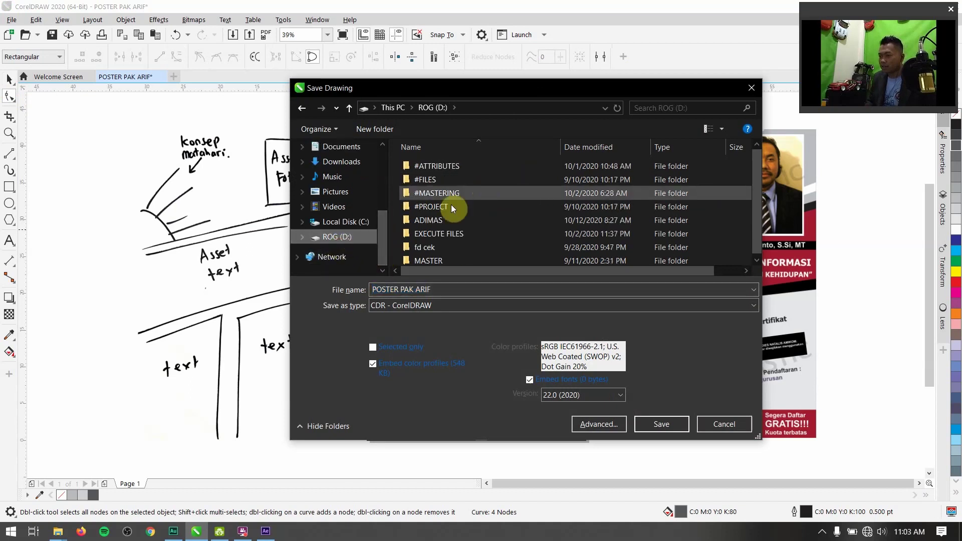
double_click(451, 210)
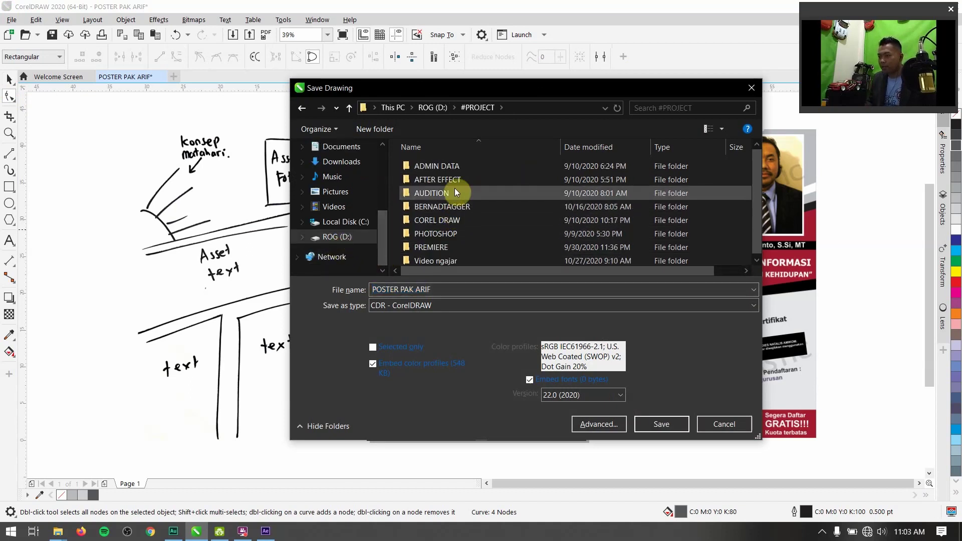
click(450, 258)
double_click(449, 258)
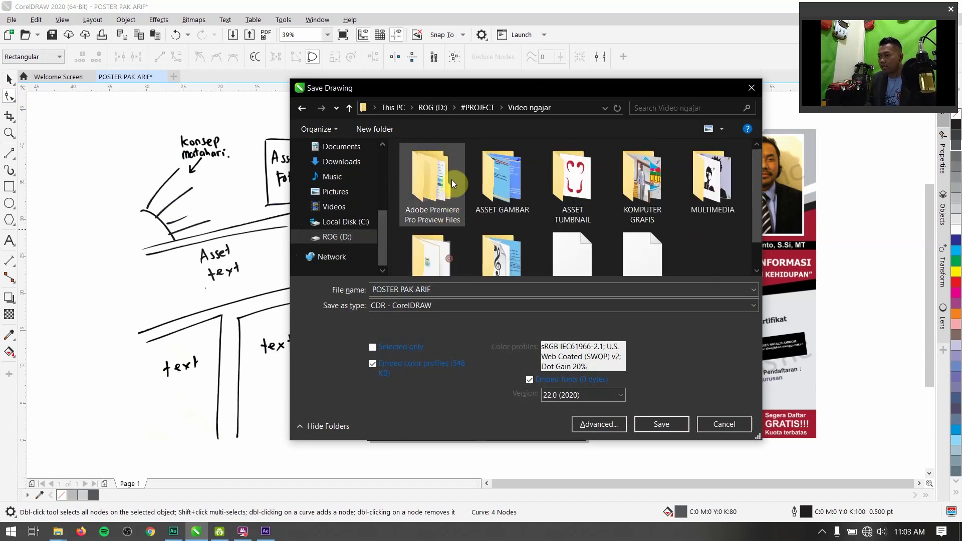
double_click(666, 193)
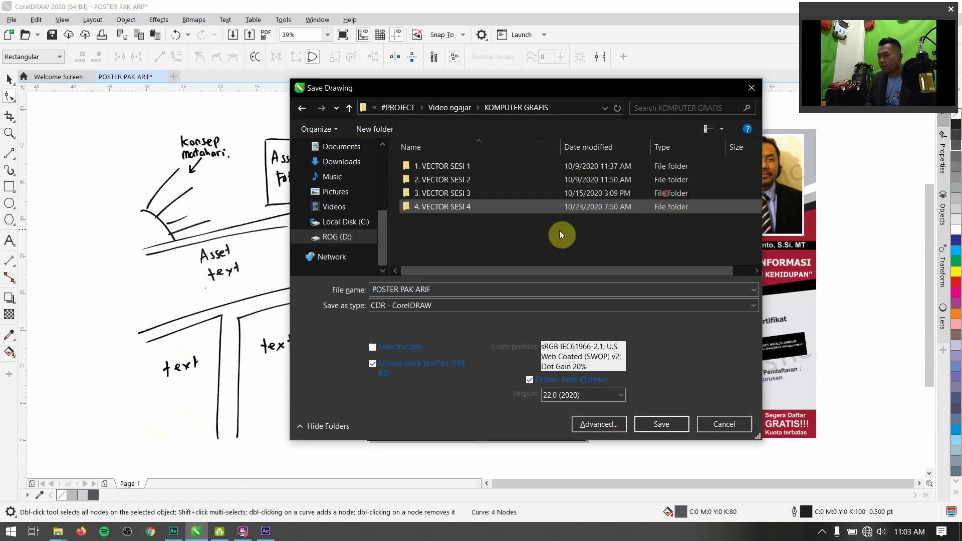
Create a folder named "5. POSTER" and save the drawing in it as a CDR file.
right_click(489, 249)
mouse_move(578, 382)
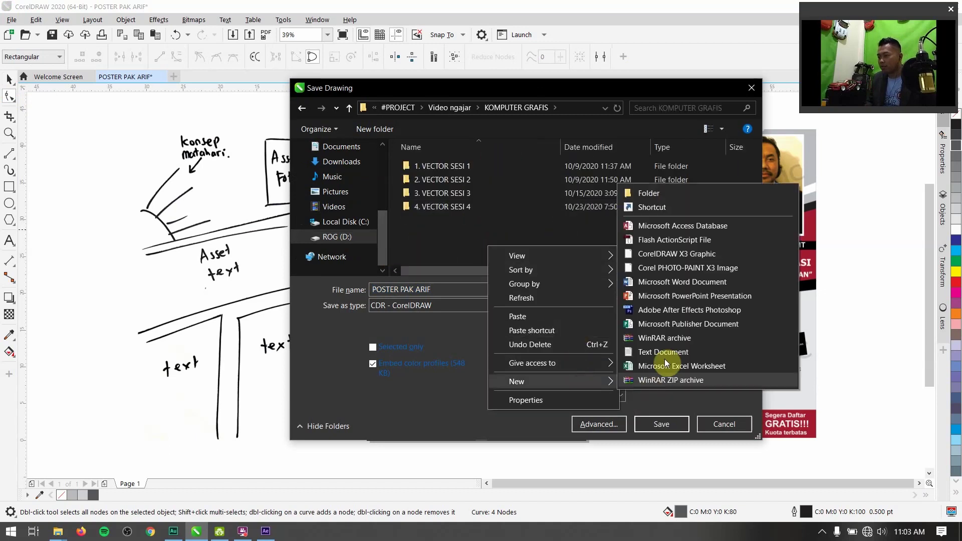
click(677, 193)
text(5.)
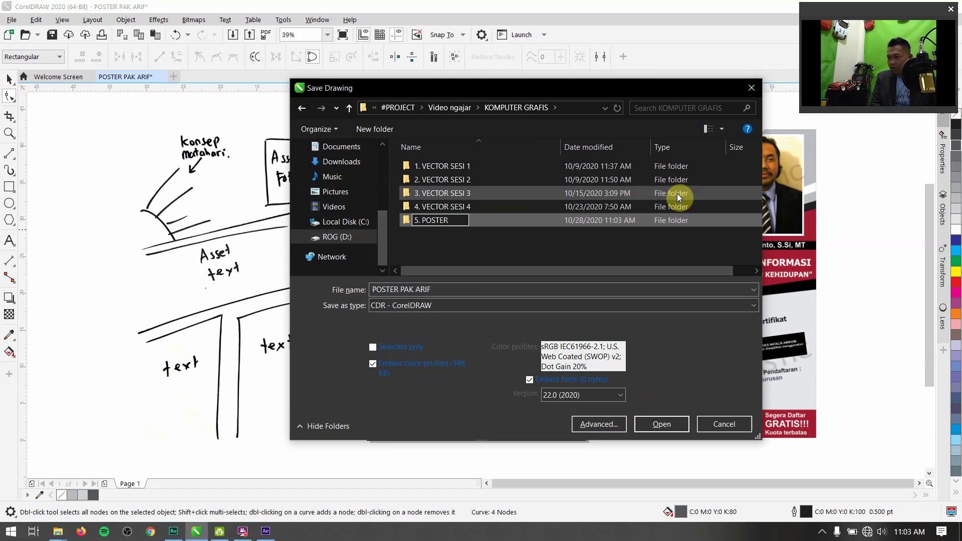
text( POSTER)
key(Return)
key(Return)
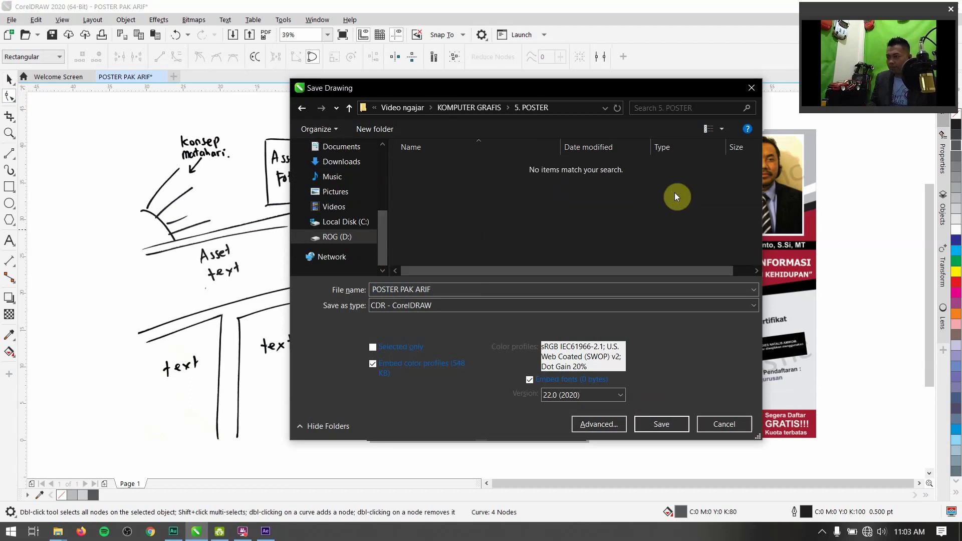
click(675, 417)
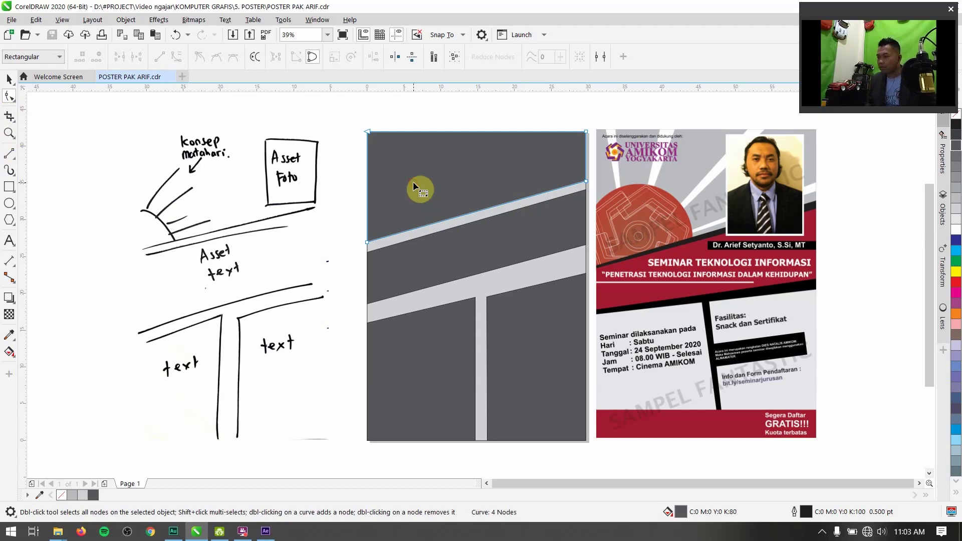
Reshape the middle band by moving its two lower corner nodes down, making its lower edge less steep.
click(370, 288)
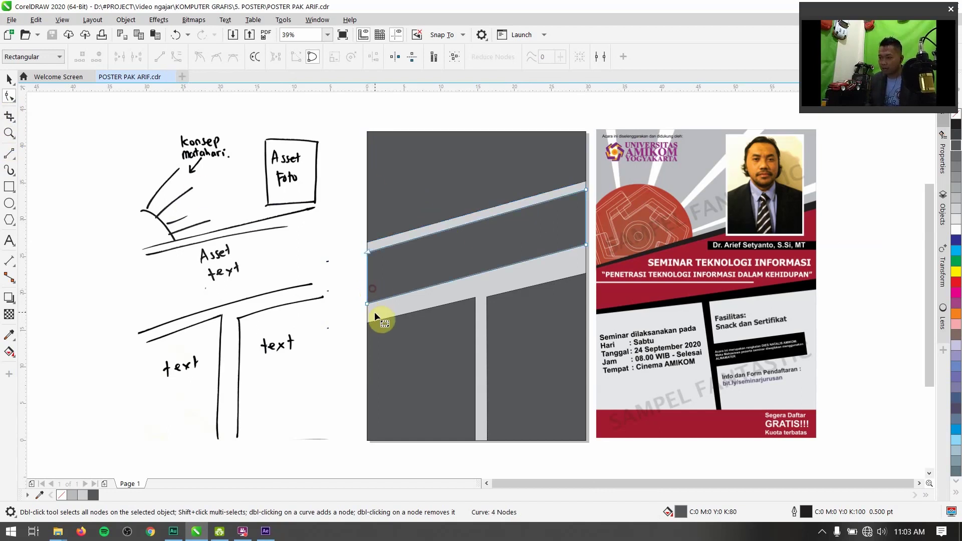
click(379, 231)
click(375, 274)
mouse_move(370, 306)
mouse_down()
mouse_move(368, 318)
mouse_move(369, 308)
mouse_up()
drag(585, 244, 587, 271)
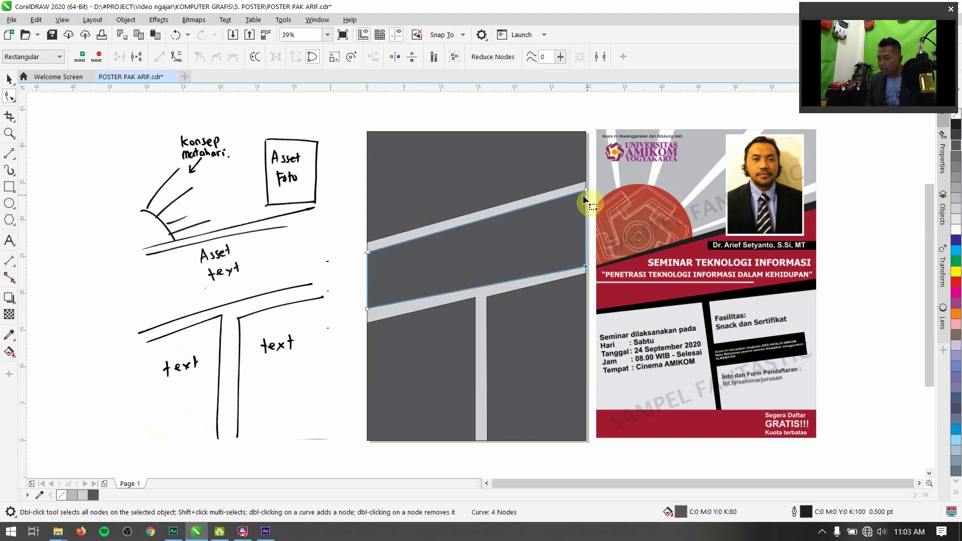
Adjust the top corner nodes of both lower panels so their top edges follow the middle band's gentler slope.
click(407, 325)
drag(367, 324, 367, 320)
drag(475, 298, 489, 305)
click(489, 304)
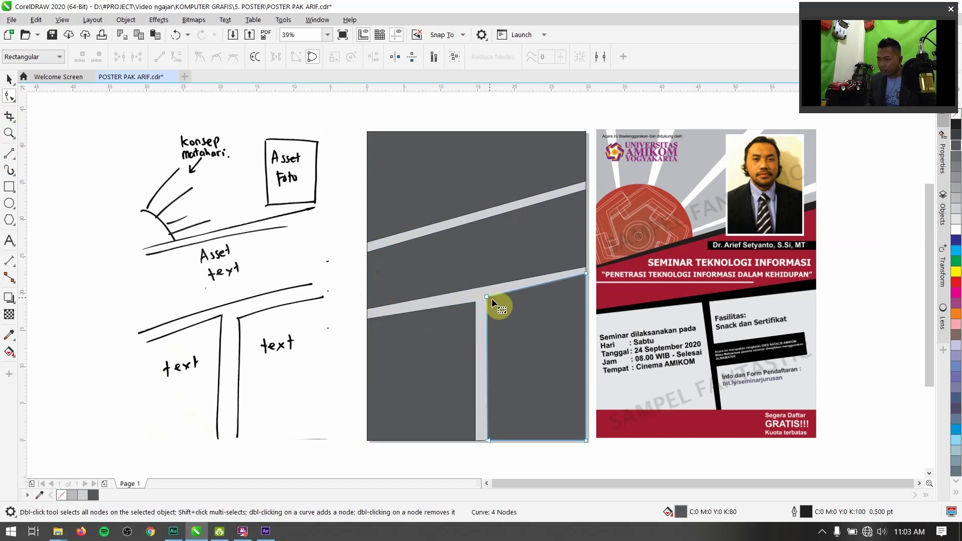
click(518, 300)
drag(589, 276, 590, 288)
Move the top edges of both lower panels and the middle band's lower edge further down the page, keeping the gap between them.
click(422, 329)
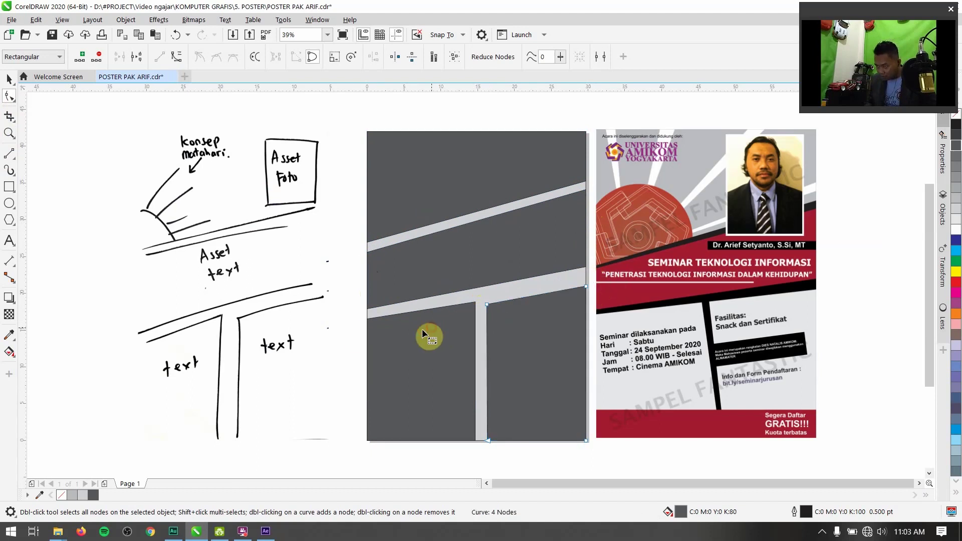
drag(365, 319, 367, 338)
drag(475, 303, 489, 321)
click(497, 304)
drag(585, 287, 587, 307)
click(369, 308)
drag(369, 311, 369, 327)
mouse_move(587, 266)
mouse_down()
mouse_move(587, 293)
mouse_move(589, 284)
mouse_up()
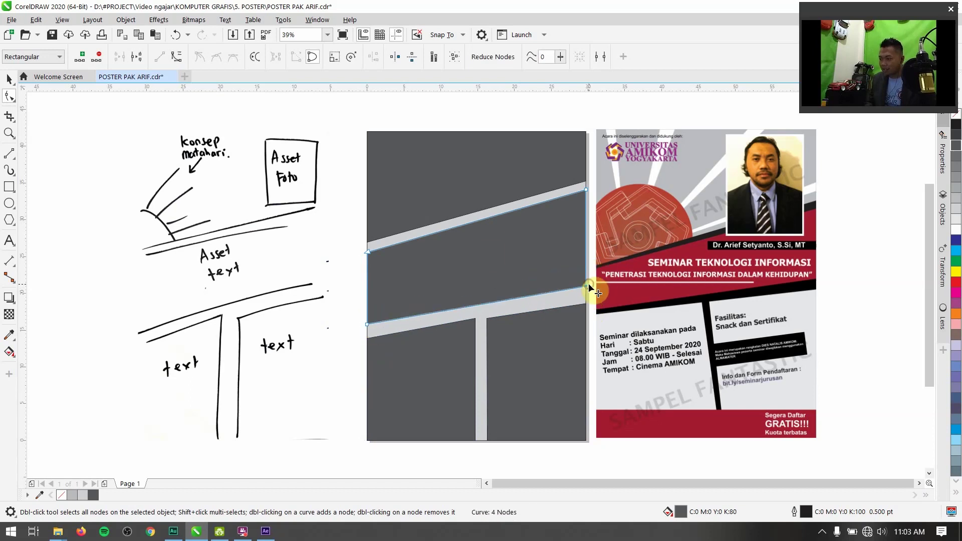
Raise the top corner nodes of the lower-right panel slightly to align its top edge with the neighbouring panel.
click(416, 217)
click(502, 357)
scroll(502, 356, up, 2)
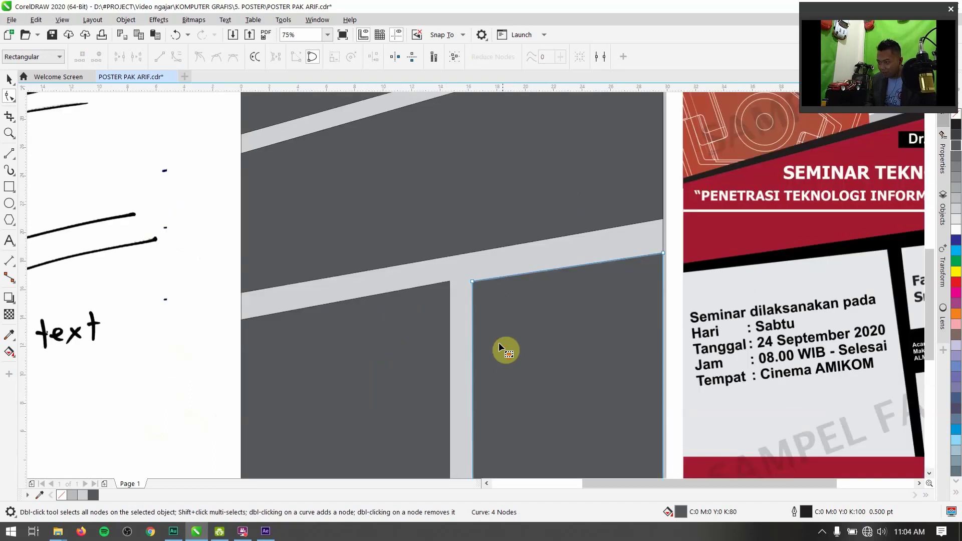
click(471, 281)
click(471, 281)
drag(665, 254, 664, 244)
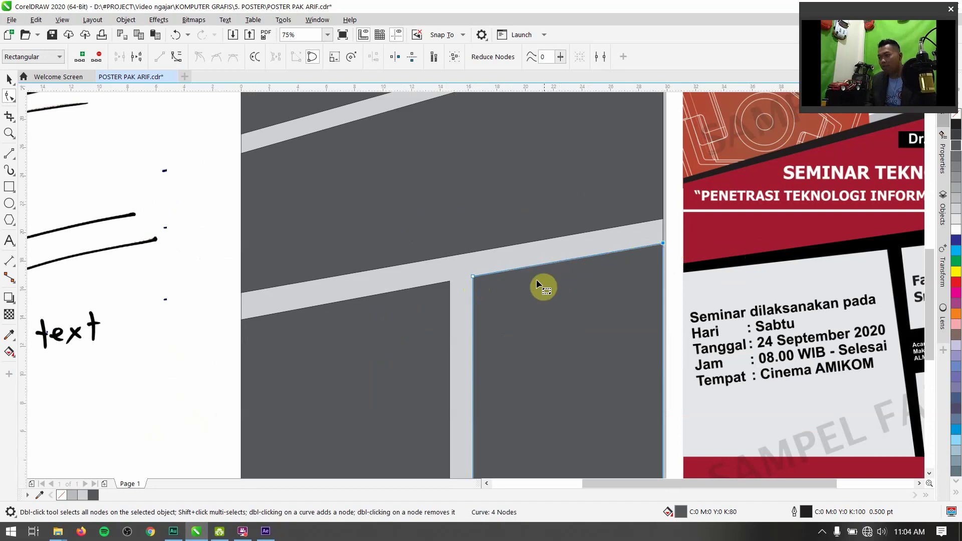
Slant the gap between the two lower panels by moving their adjoining bottom corner nodes to the right along the page's bottom edge.
scroll(451, 306, down, 3)
scroll(476, 339, up, 3)
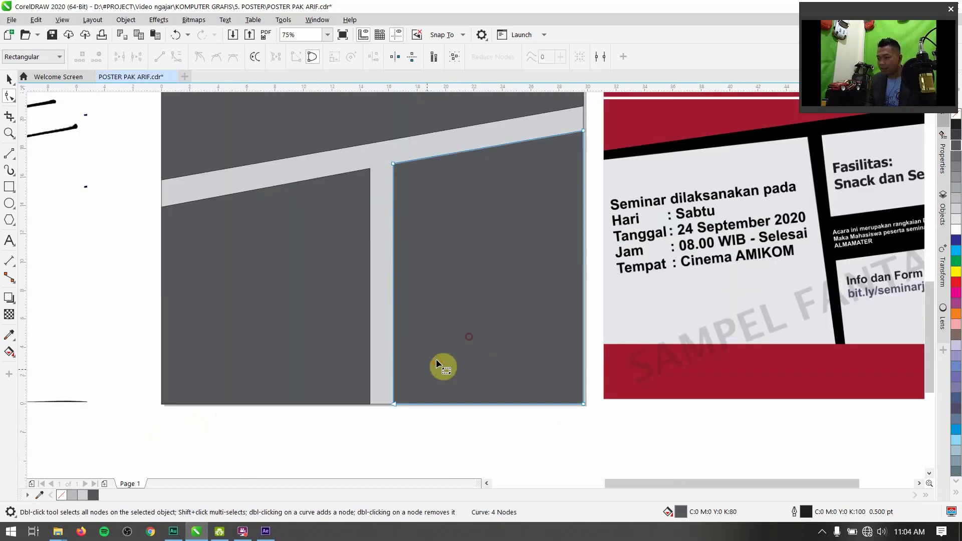
drag(394, 403, 437, 404)
click(365, 401)
drag(368, 406, 414, 405)
scroll(241, 397, down, 2)
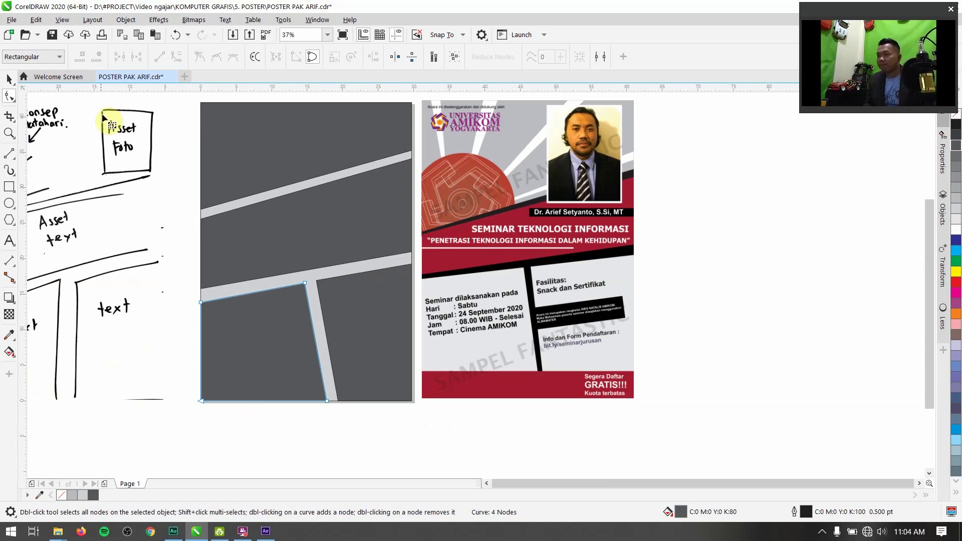
Select the page frame together with all four panels on it.
click(9, 79)
click(848, 293)
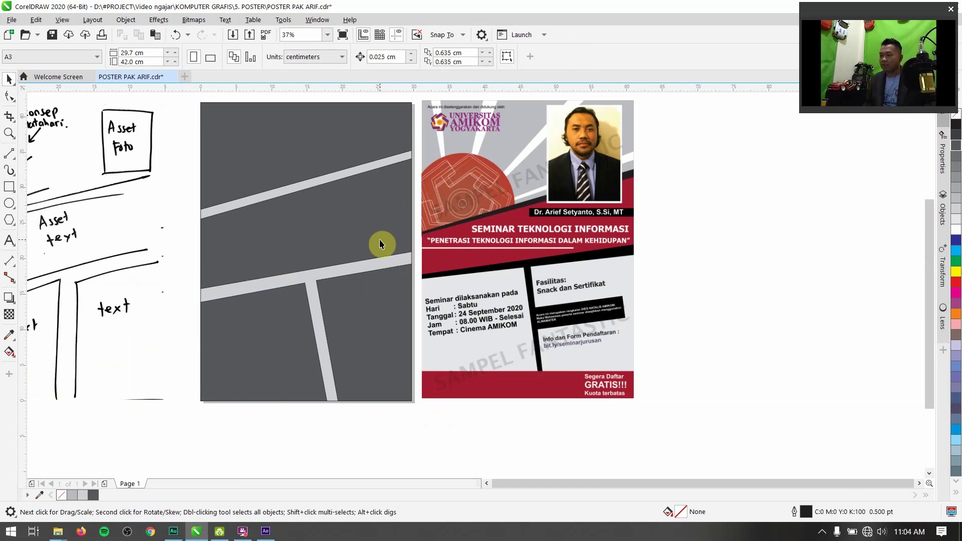
drag(176, 100, 419, 440)
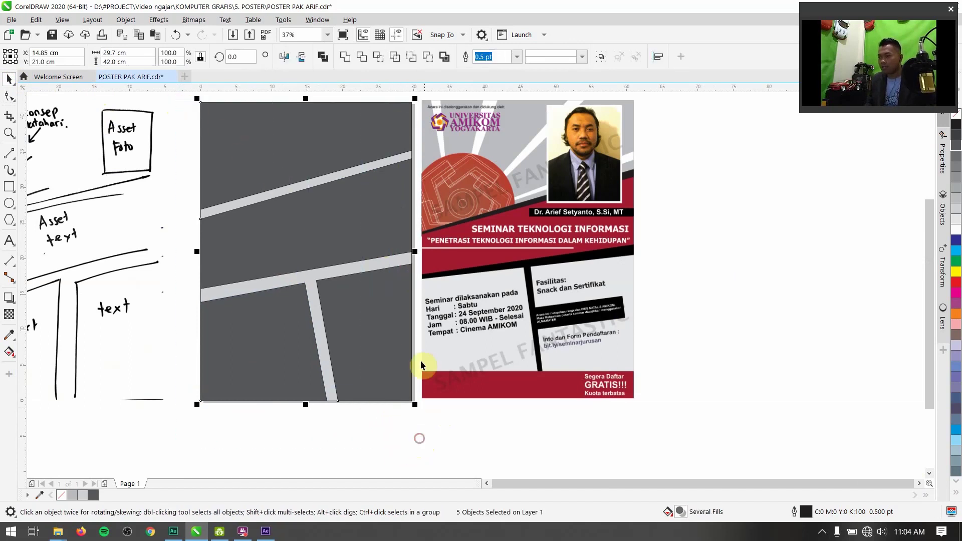